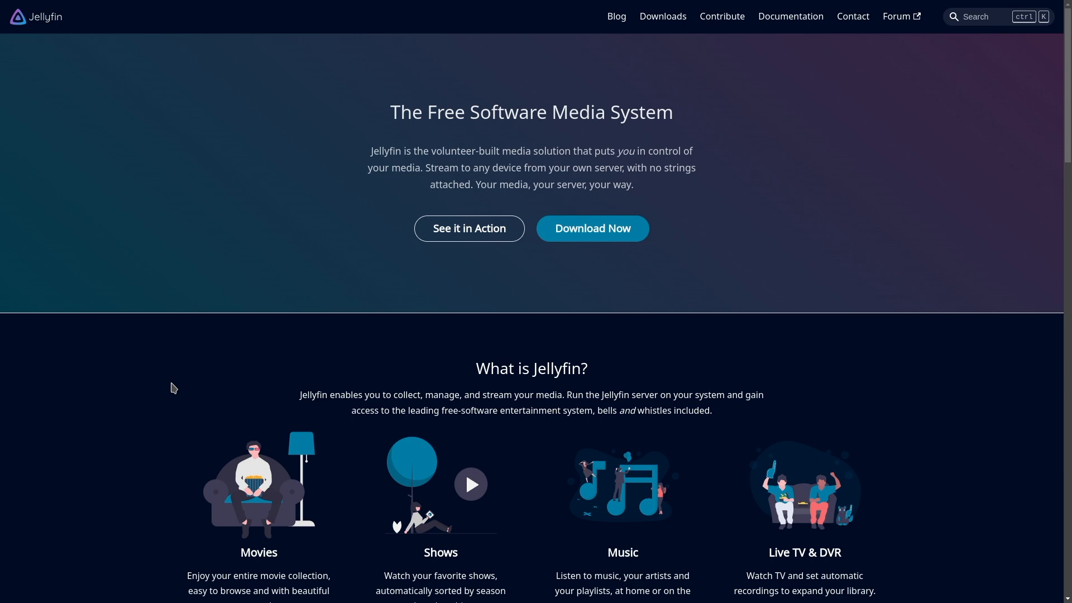
# - Look through the Jellyfin homepage, from the supported media types and clients to the project principles
pyautogui.scroll(-10, 173, 388)
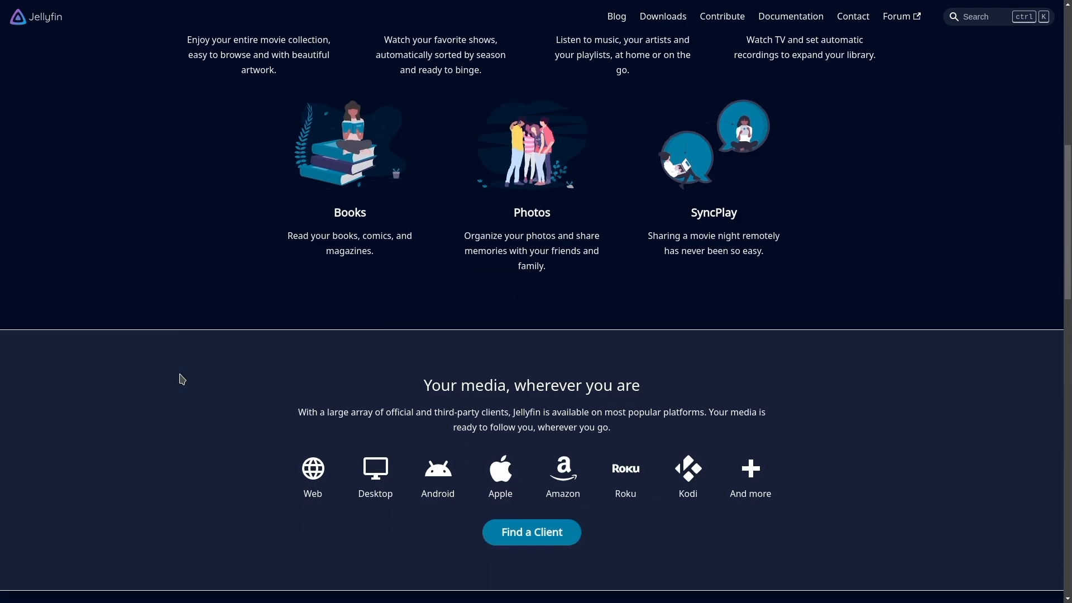
pyautogui.scroll(4, 182, 379)
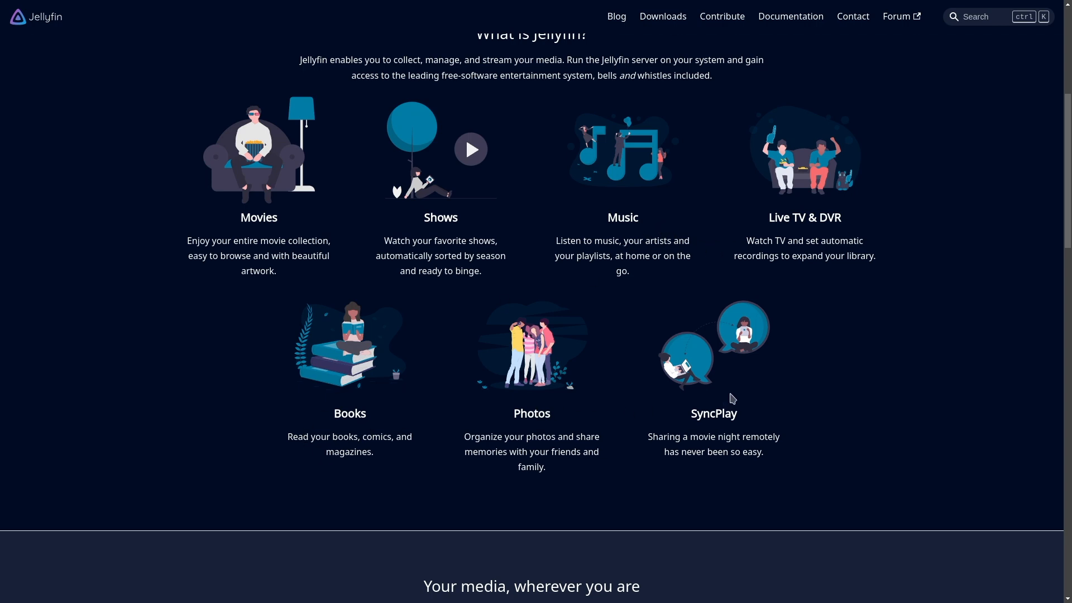
pyautogui.scroll(-8, 799, 397)
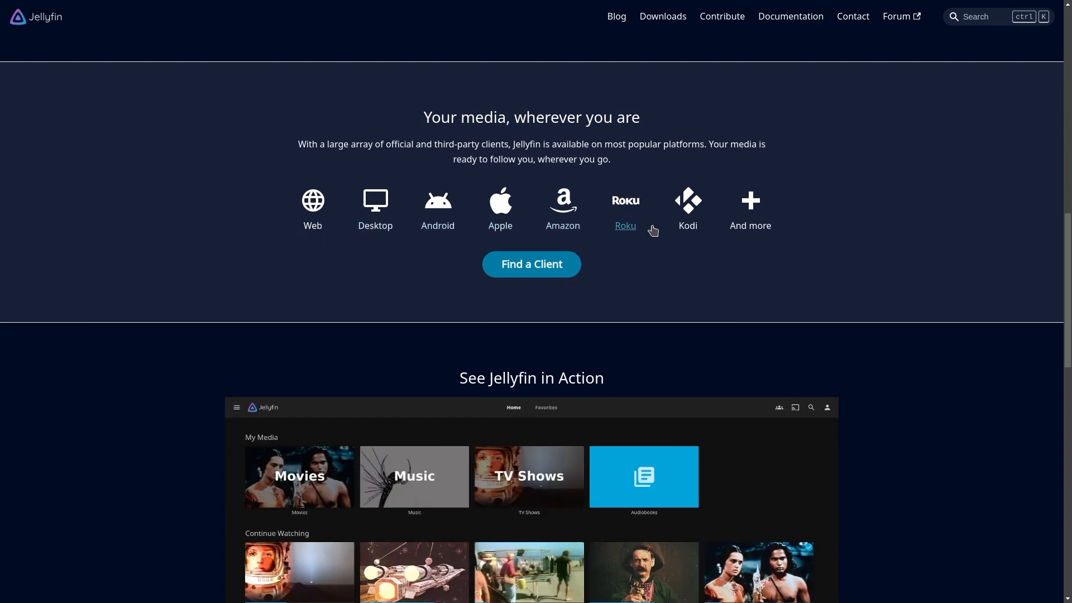
pyautogui.scroll(-5, 828, 311)
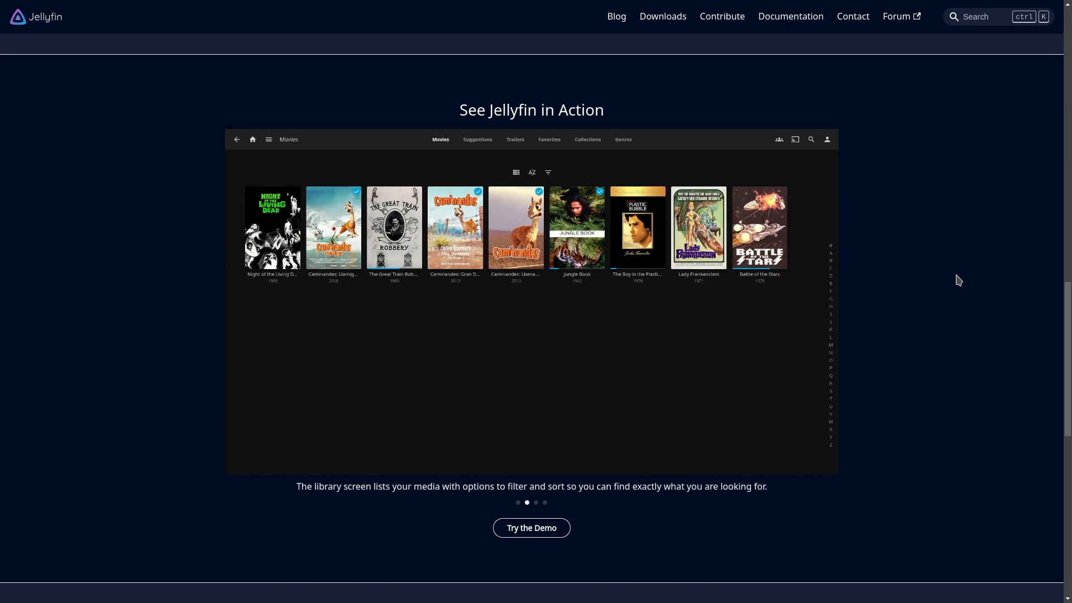
pyautogui.scroll(-5, 893, 329)
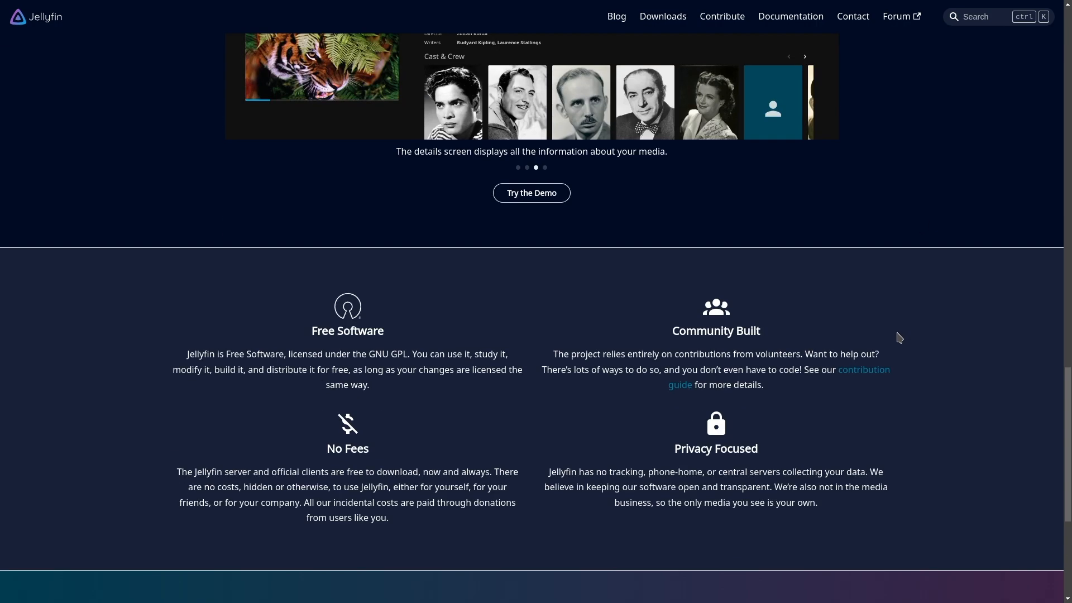
pyautogui.scroll(-2, 898, 337)
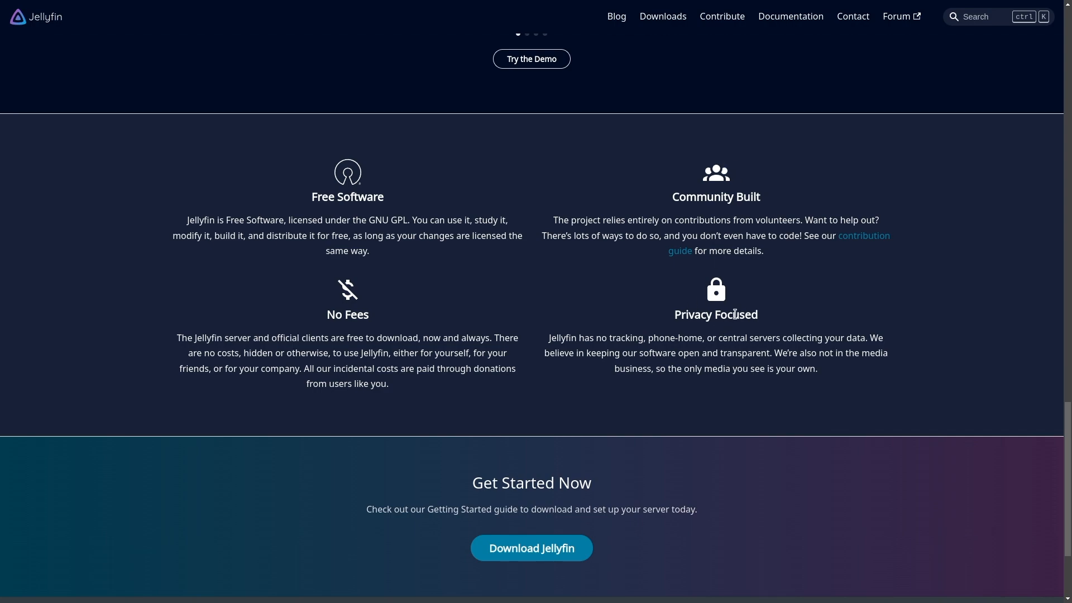
pyautogui.scroll(-2, 892, 353)
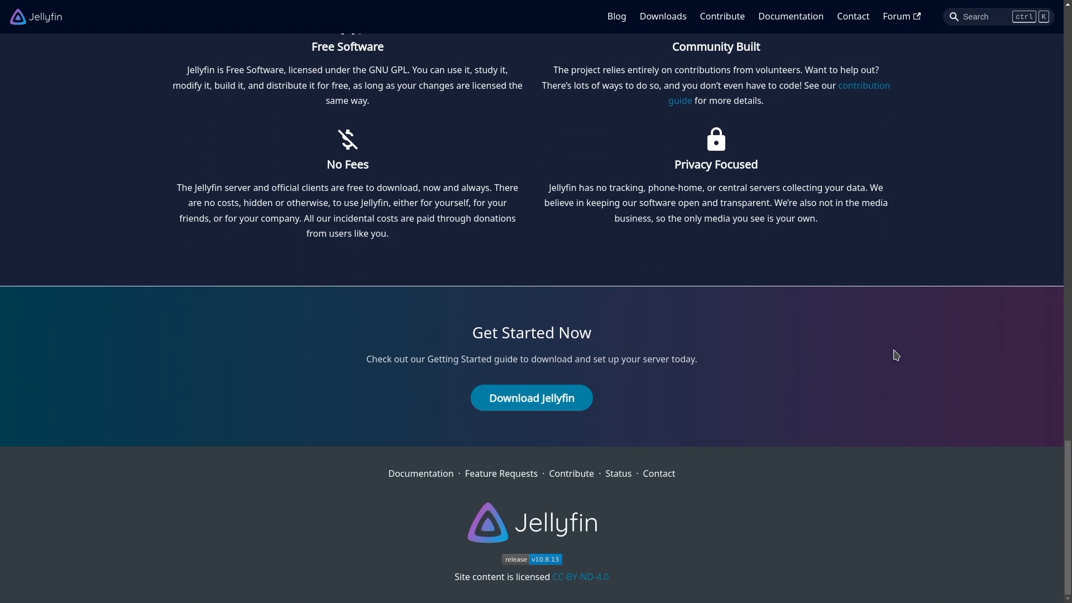
pyautogui.scroll(20, 896, 355)
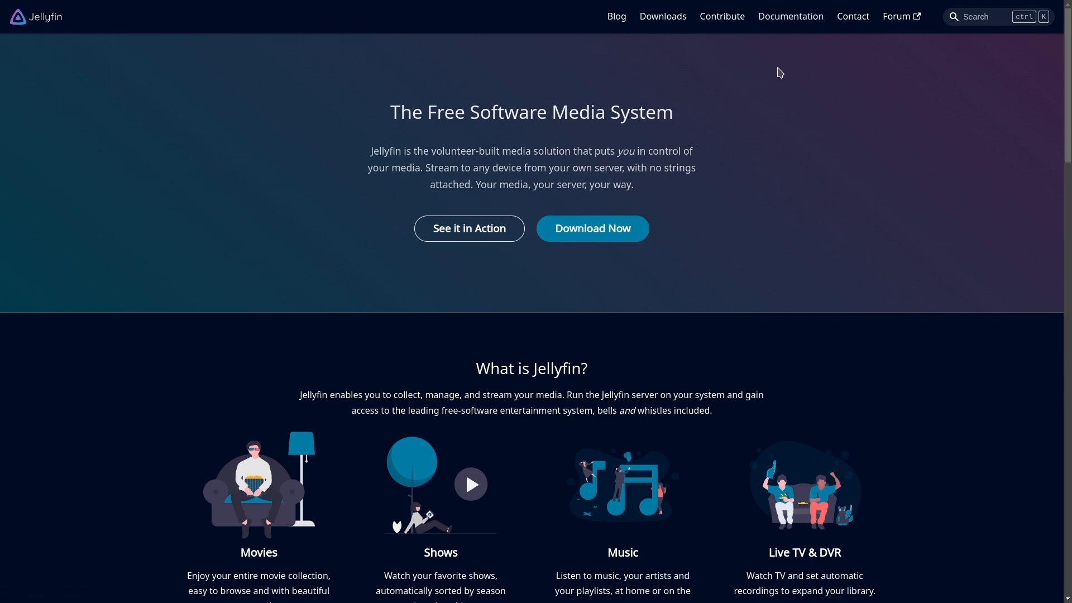
# - Open the documentation's Container installation page and read the Docker command line and Docker Compose instructions
pyautogui.click(790, 20)
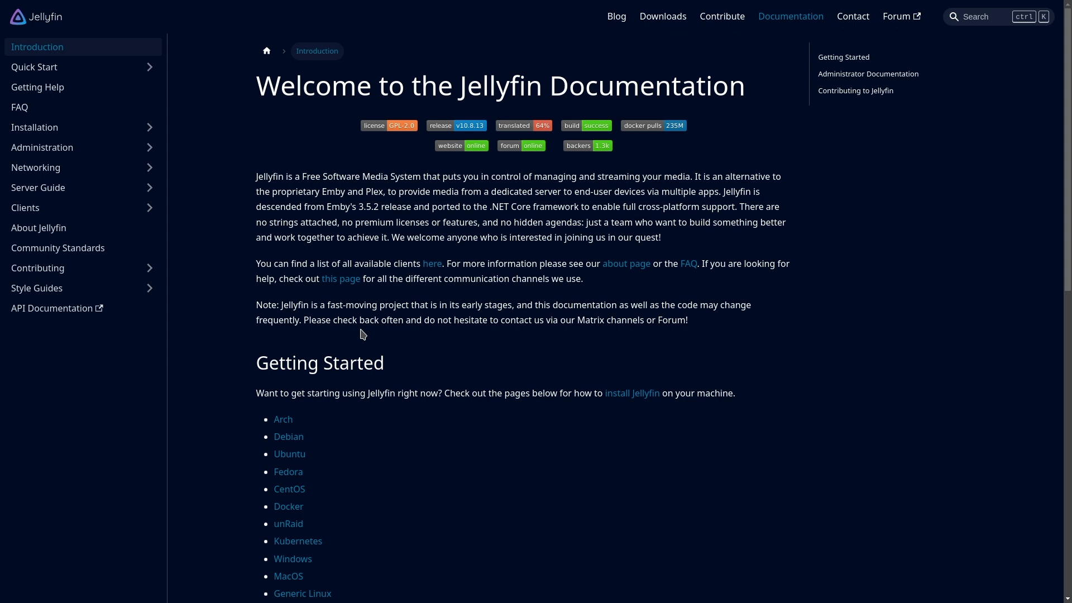
pyautogui.click(54, 130)
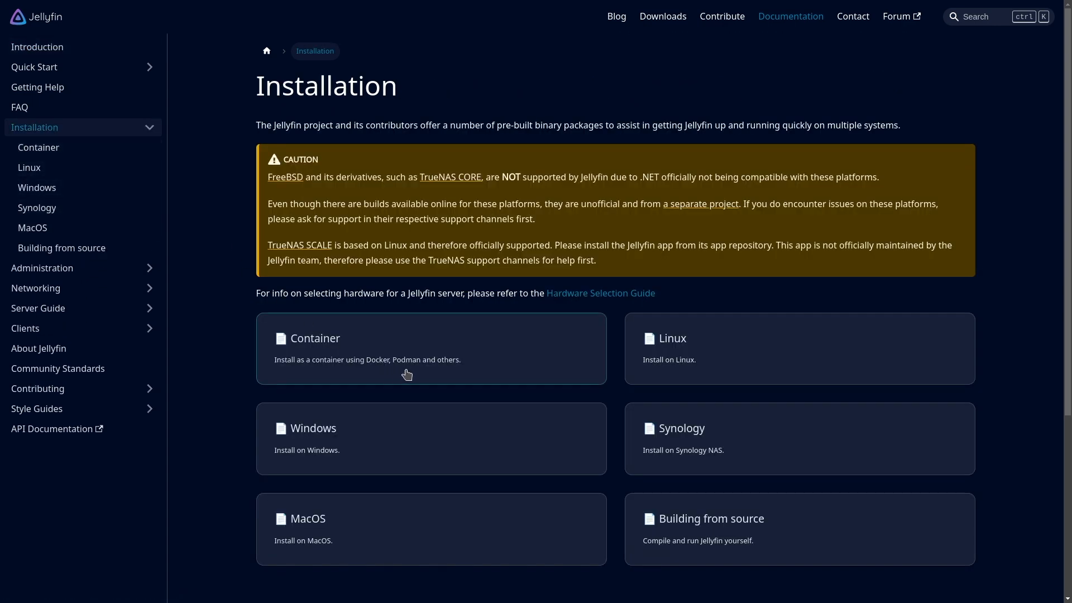
pyautogui.click(441, 356)
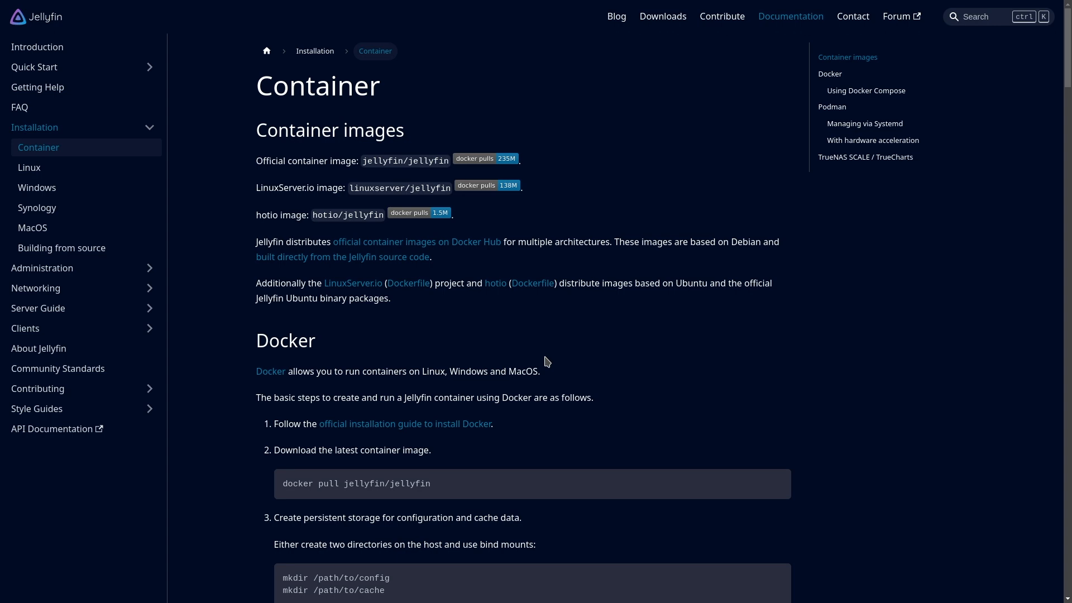
pyautogui.scroll(-5, 546, 362)
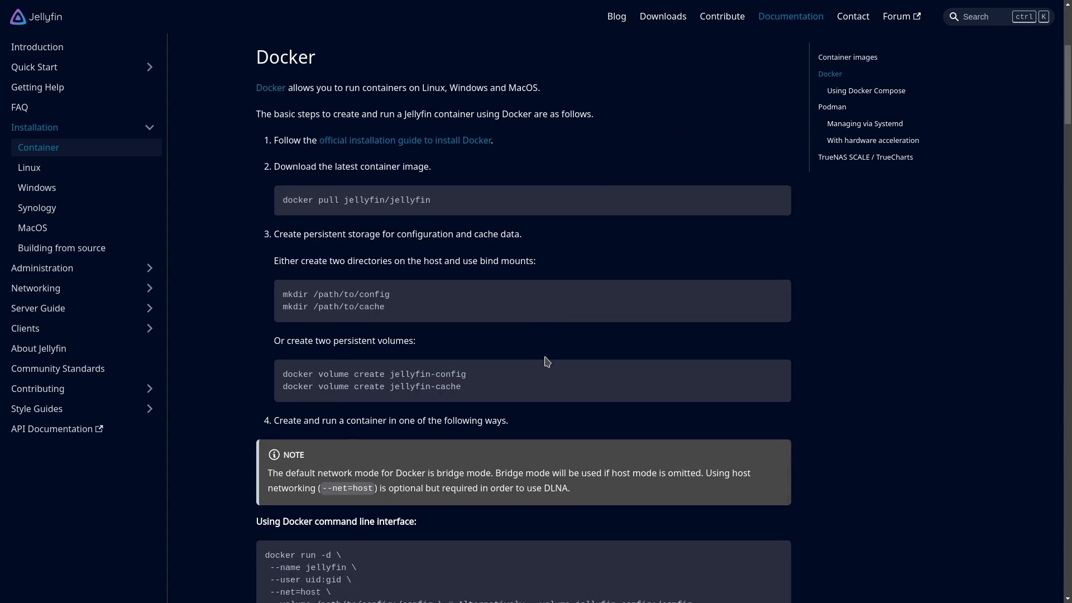
pyautogui.scroll(-1, 546, 362)
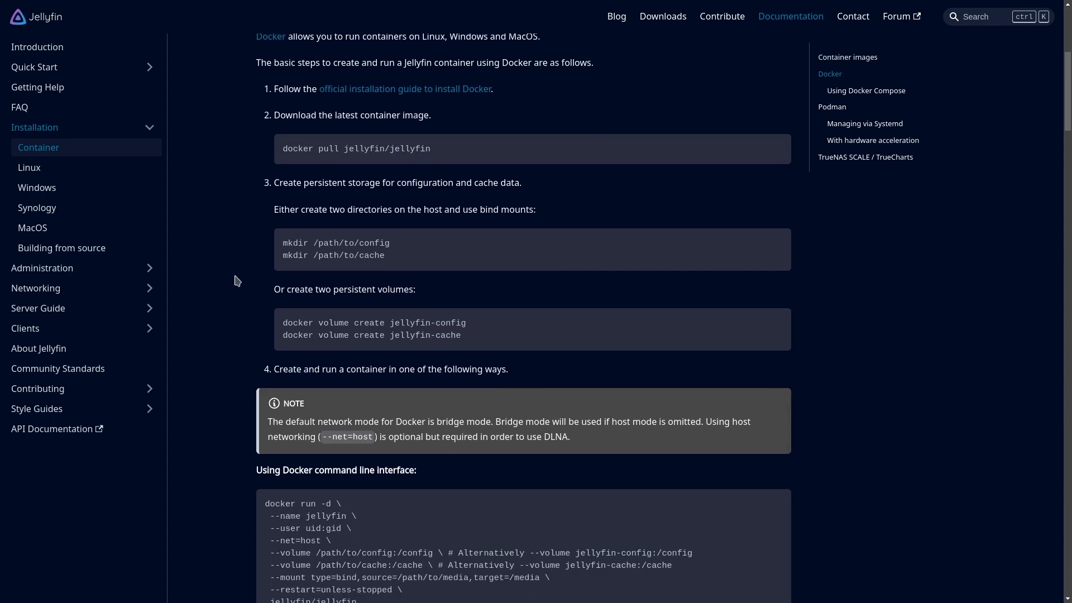
pyautogui.scroll(-4, 526, 334)
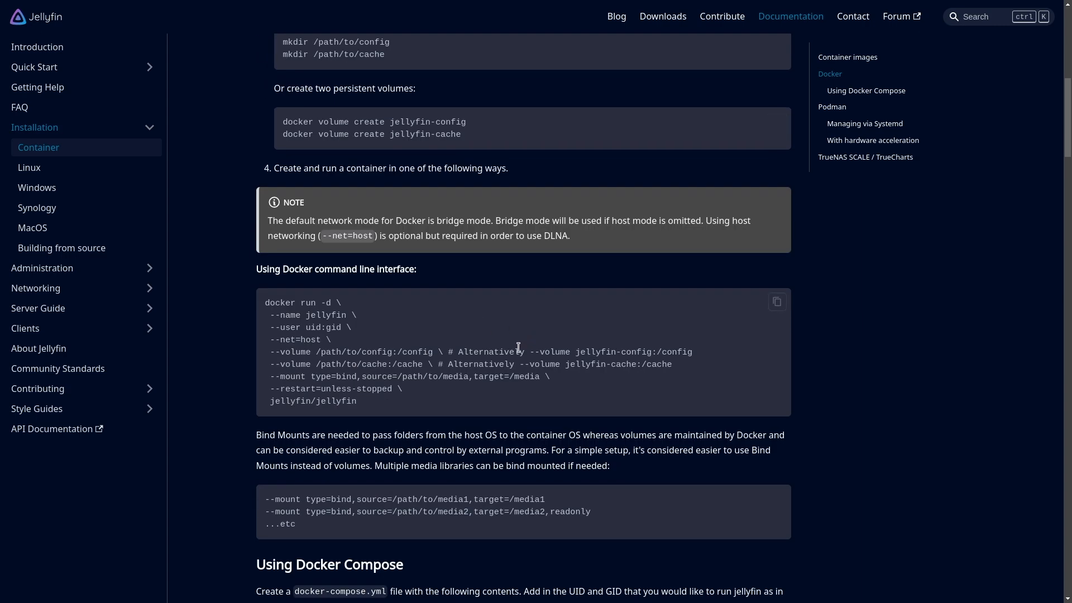
pyautogui.scroll(-4, 515, 352)
pyautogui.scroll(-4, 515, 352)
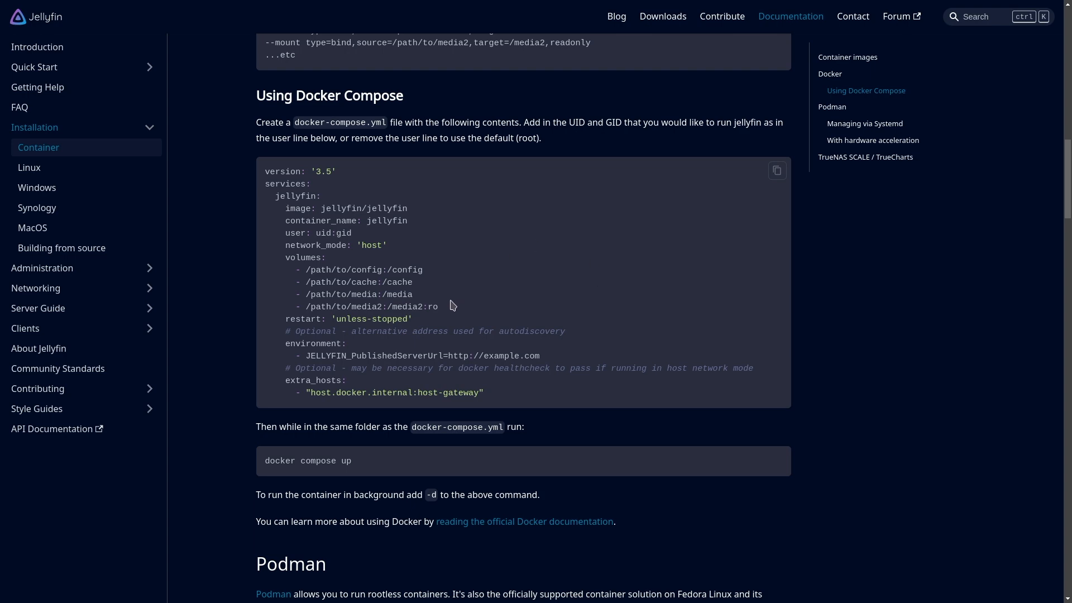
pyautogui.scroll(4, 477, 314)
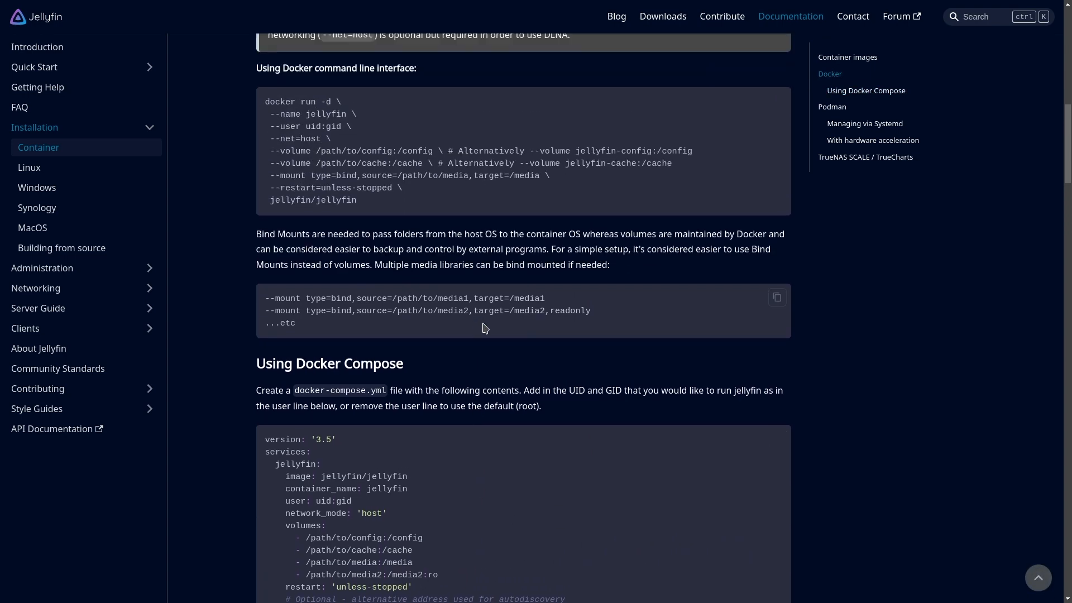
pyautogui.scroll(-5, 477, 320)
# - Examine the user uid:gid entry and the volumes block in the docker-compose.yml example
pyautogui.moveTo(323, 231); pyautogui.dragTo(364, 240)
pyautogui.click(306, 235)
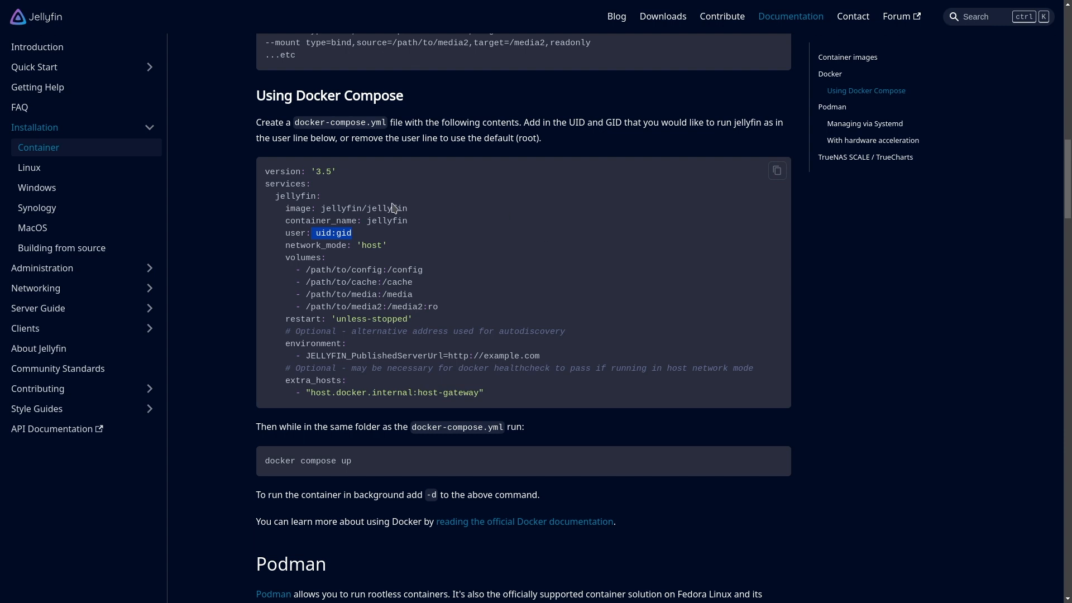
pyautogui.moveTo(282, 258); pyautogui.dragTo(468, 307)
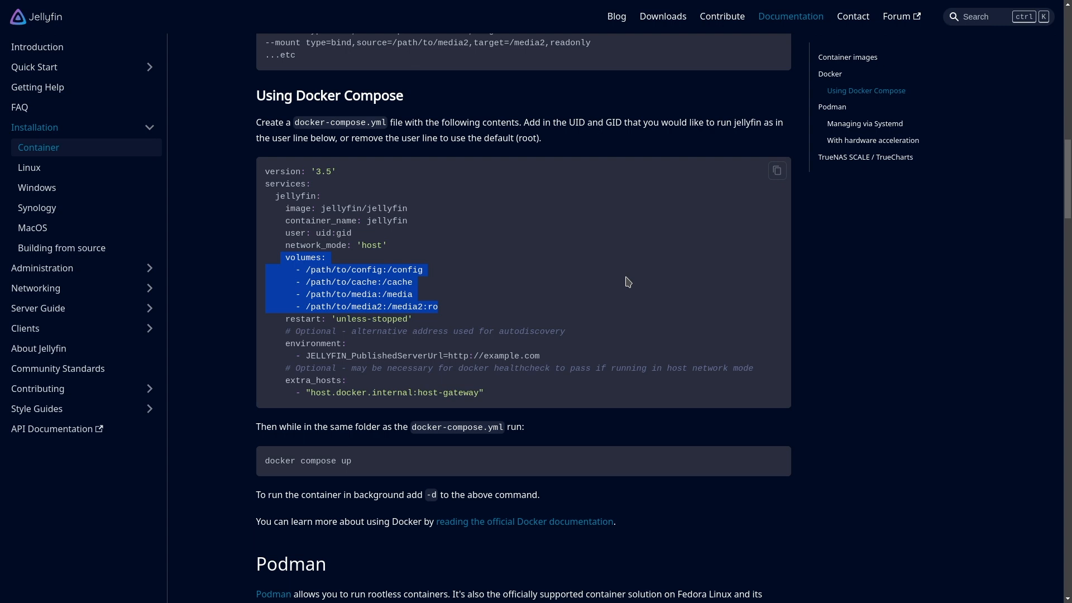
pyautogui.doubleClick(366, 283)
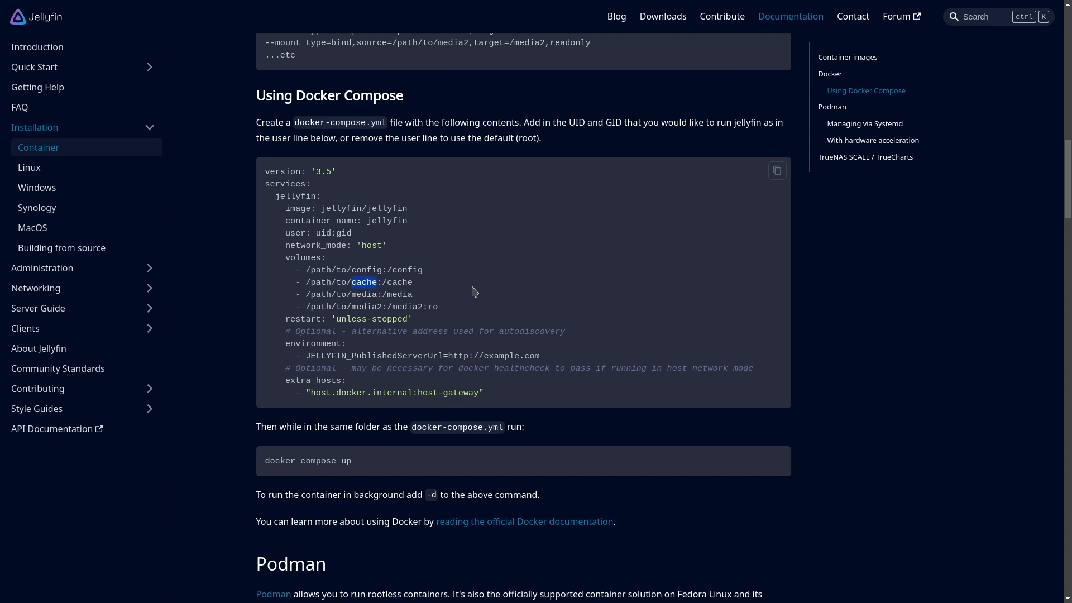
# - Examine the host and container paths of the config and cache volume mappings in the Compose example
pyautogui.moveTo(425, 274); pyautogui.dragTo(296, 270)
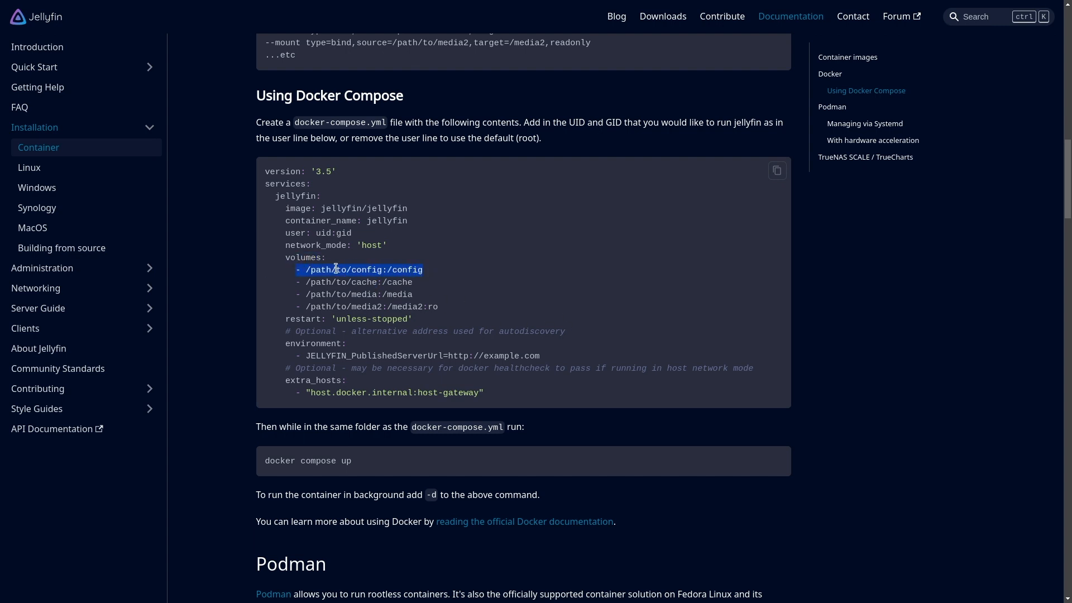
pyautogui.click(419, 273)
pyautogui.doubleClick(419, 274)
pyautogui.click(397, 272)
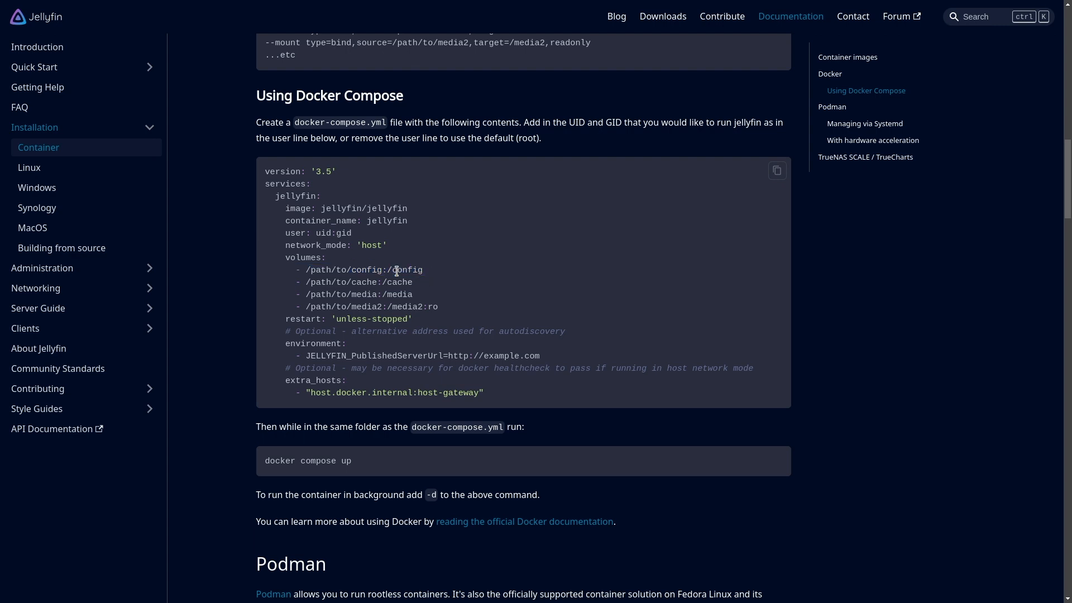
pyautogui.doubleClick(370, 271)
pyautogui.click(375, 279)
pyautogui.moveTo(403, 280); pyautogui.dragTo(352, 280)
pyautogui.click(385, 276)
pyautogui.doubleClick(387, 281)
pyautogui.click(383, 269)
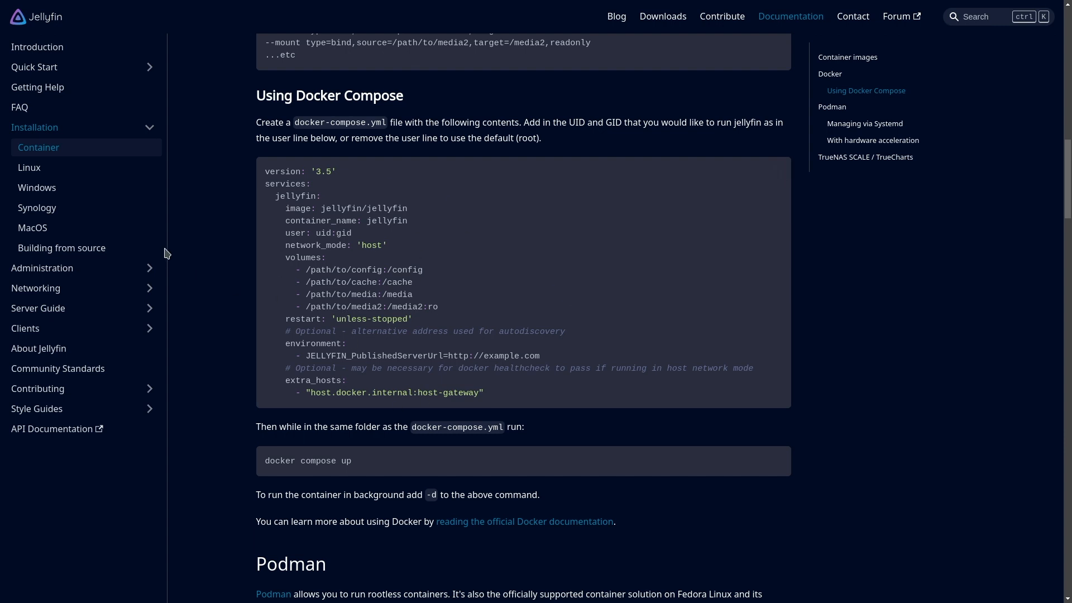
# - Open the Networking documentation and read the static ports listed under Port Bindings
pyautogui.click(30, 292)
pyautogui.scroll(-3, 390, 305)
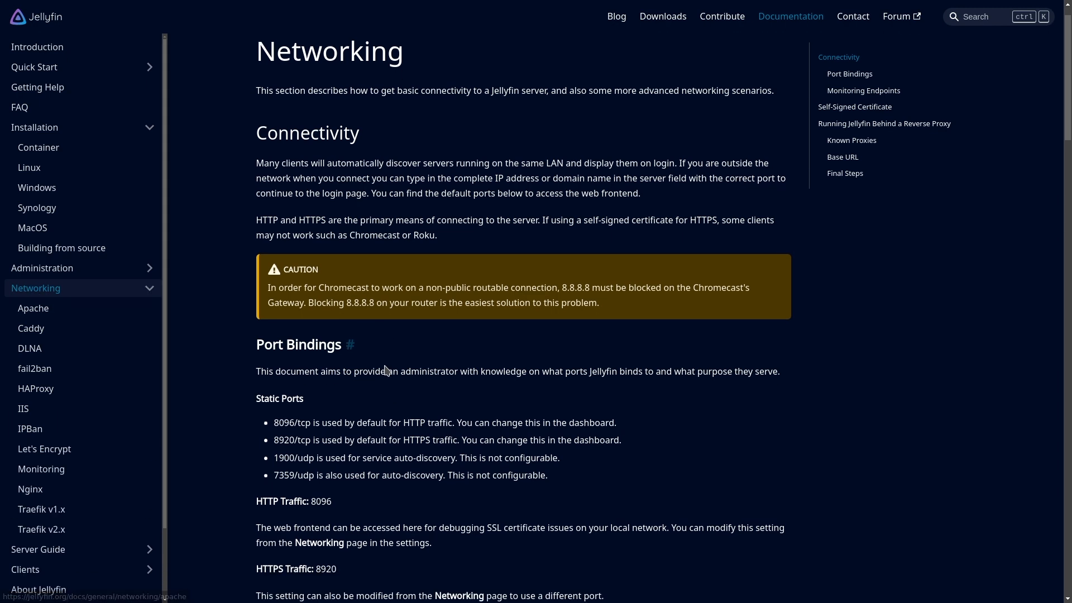
pyautogui.moveTo(261, 233); pyautogui.dragTo(315, 234)
pyautogui.click(360, 254)
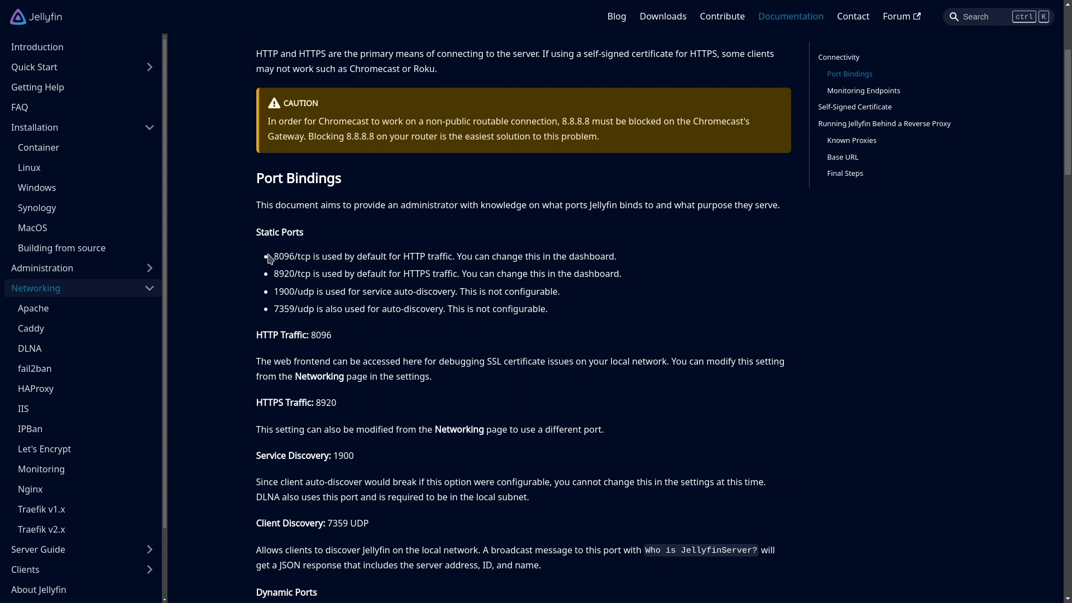
pyautogui.moveTo(276, 260); pyautogui.dragTo(632, 263)
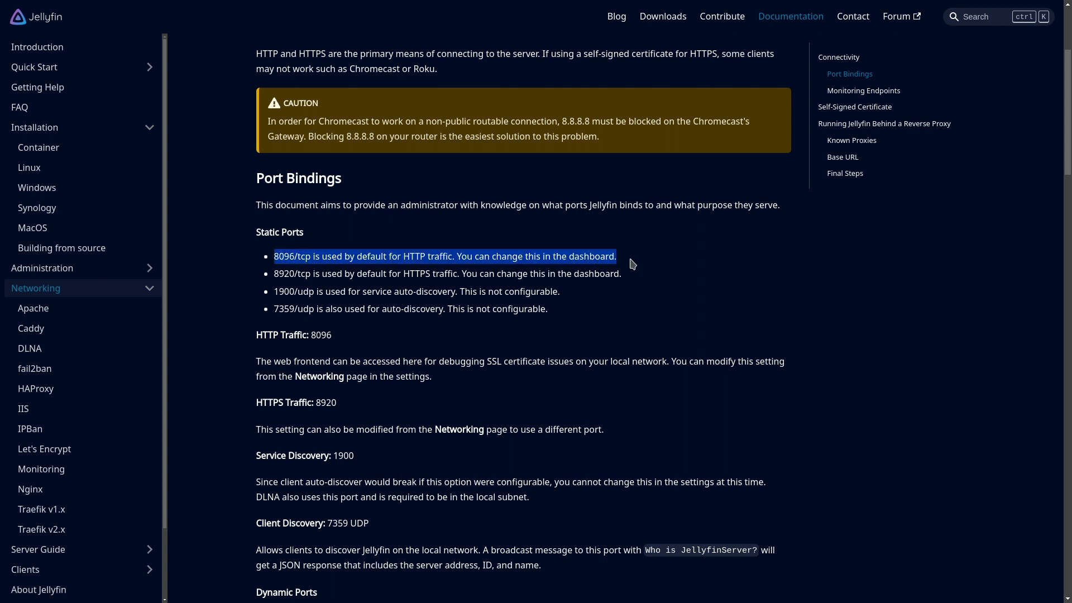
pyautogui.click(276, 287)
pyautogui.moveTo(321, 292); pyautogui.dragTo(572, 301)
pyautogui.moveTo(273, 310); pyautogui.dragTo(567, 317)
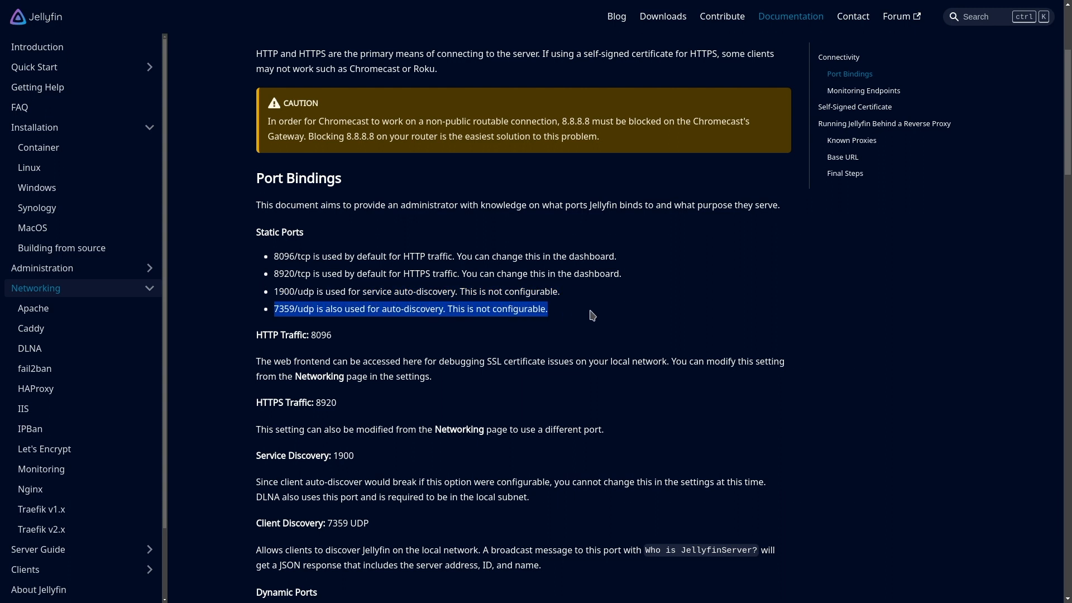
pyautogui.click(589, 311)
# - Read the Service Discovery and Client Discovery descriptions and review the static port list again
pyautogui.scroll(-3, 608, 310)
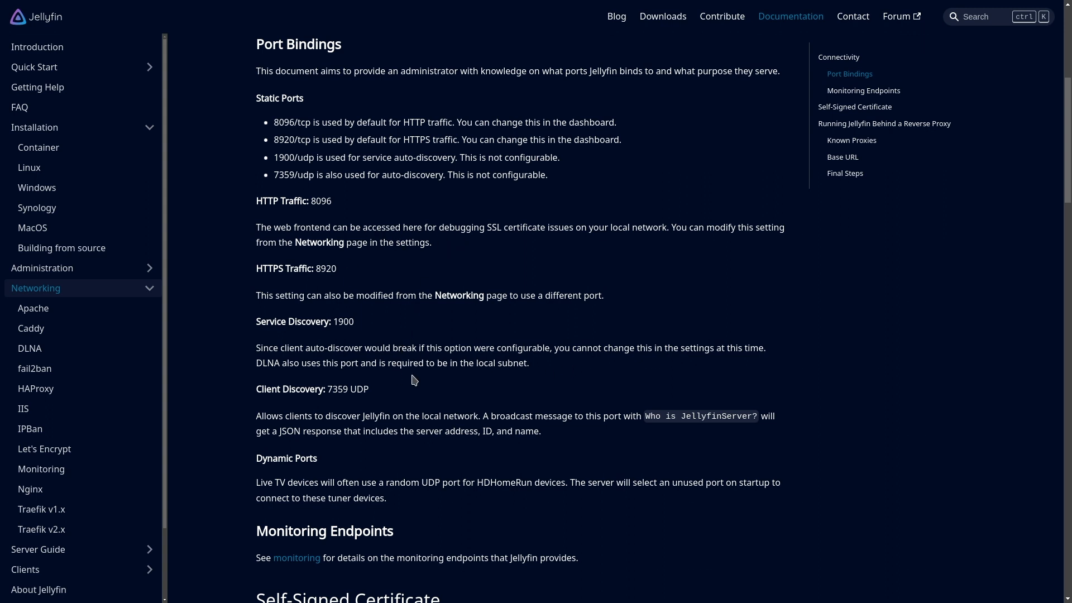
pyautogui.scroll(-2, 421, 380)
pyautogui.moveTo(289, 281); pyautogui.dragTo(520, 288)
pyautogui.click(514, 300)
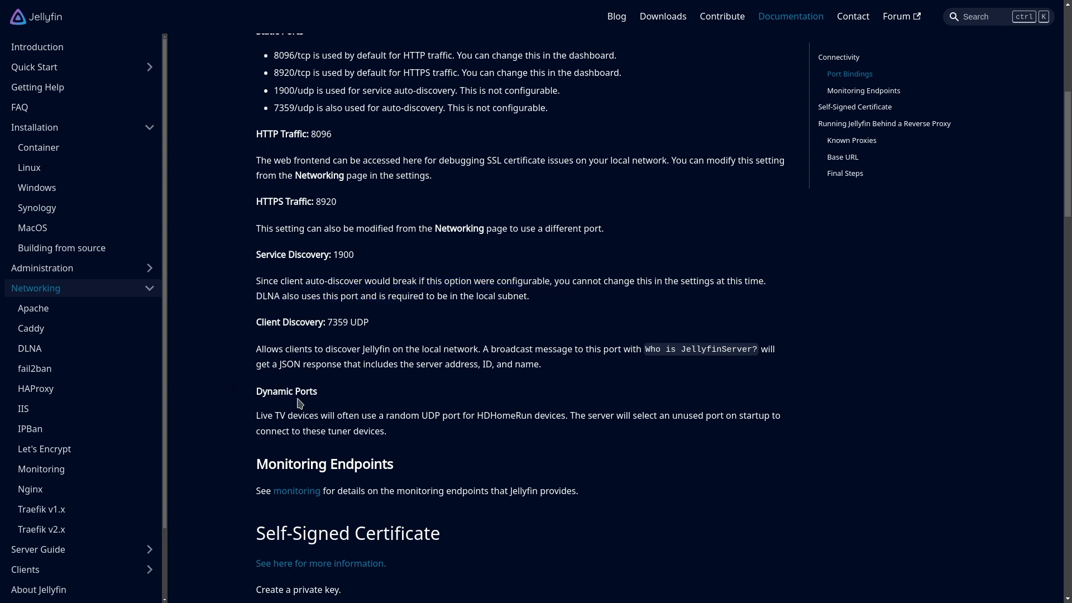
pyautogui.moveTo(272, 351); pyautogui.dragTo(598, 342)
pyautogui.moveTo(496, 364); pyautogui.dragTo(501, 364)
pyautogui.scroll(3, 573, 366)
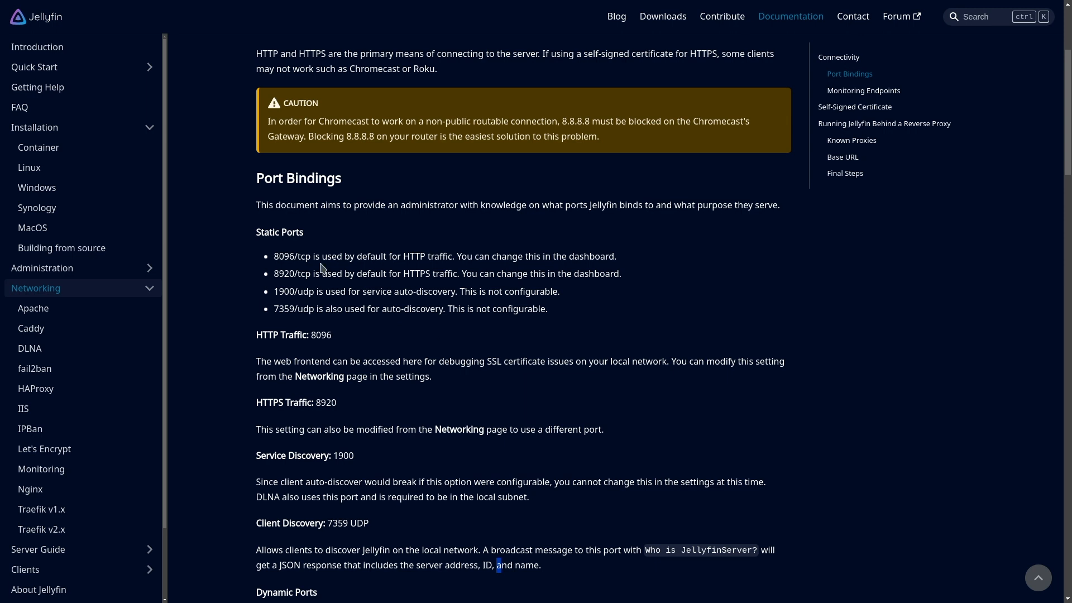
pyautogui.click(634, 339)
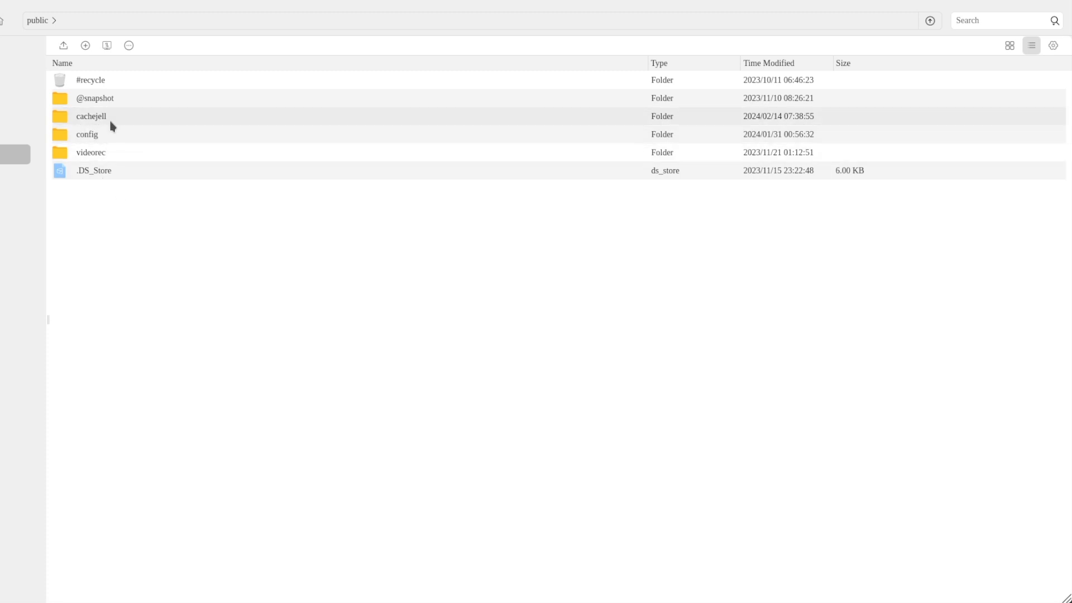
# - In the NAS file manager, inspect the cachejell and config folders inside public and return to the public folder
pyautogui.moveTo(99, 125)
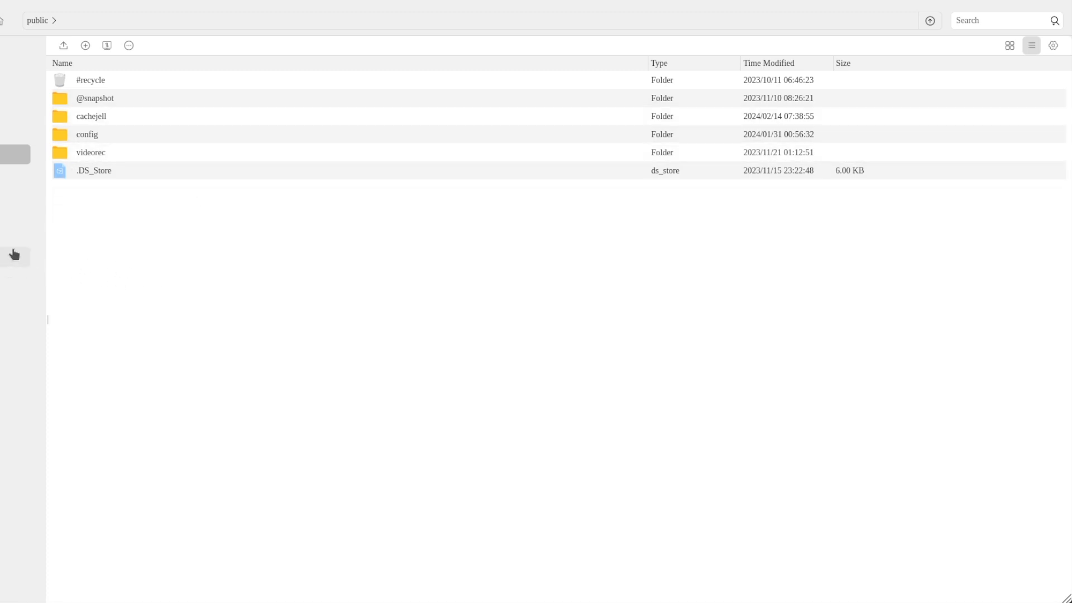
pyautogui.click(15, 217)
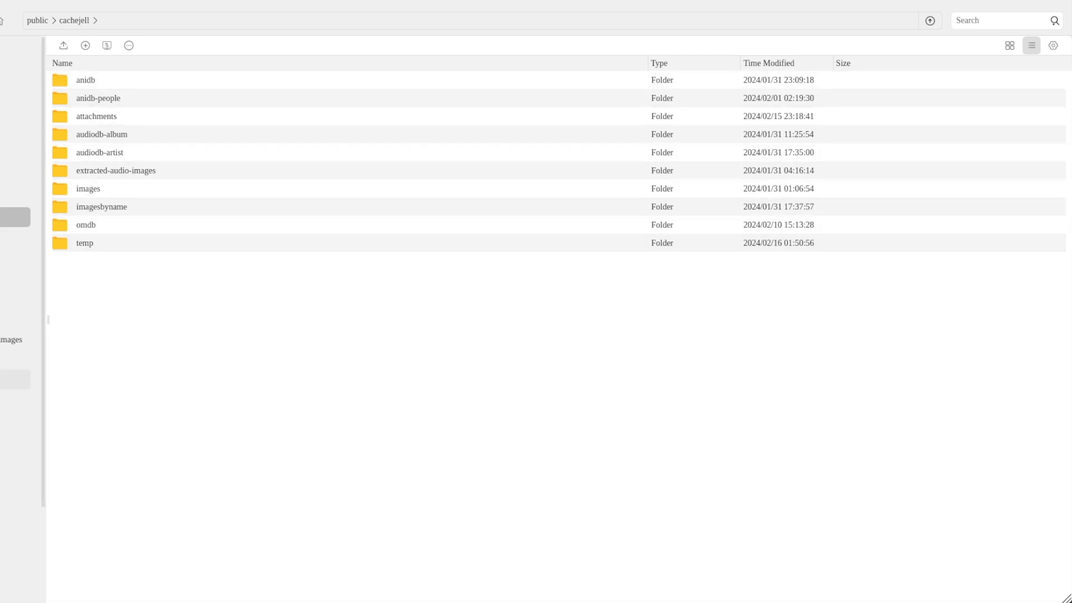
pyautogui.click(15, 442)
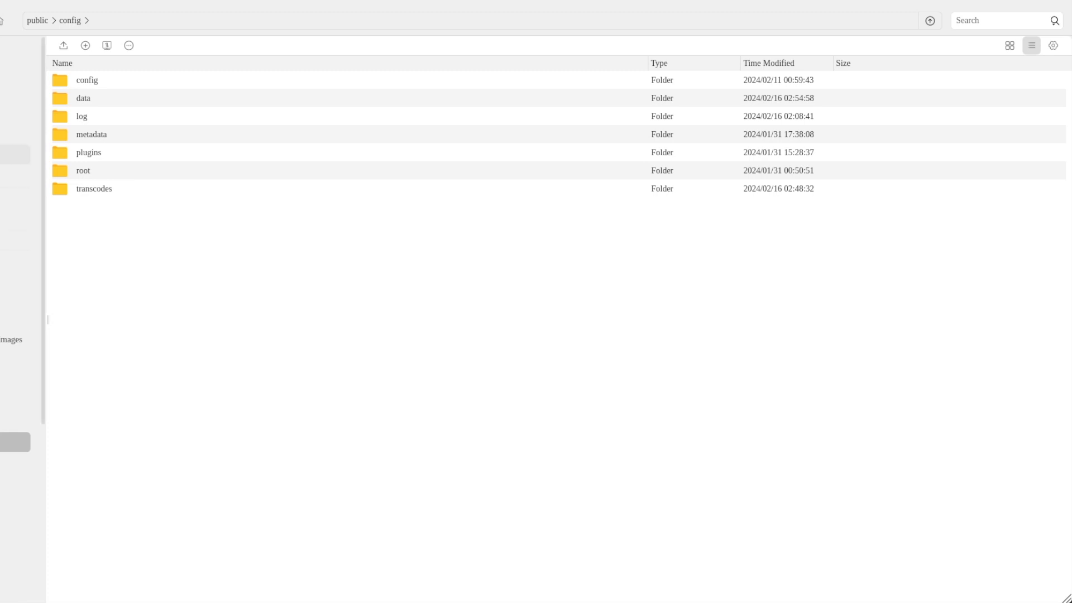
pyautogui.click(11, 155)
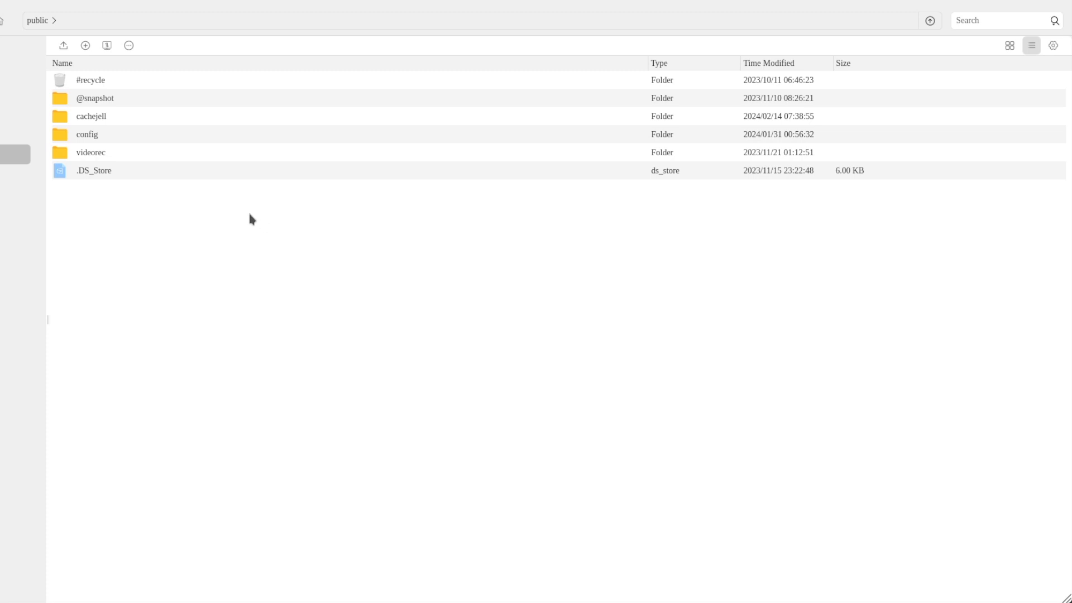
# - Open the properties of the config folder inside public
pyautogui.rightClick(82, 137)
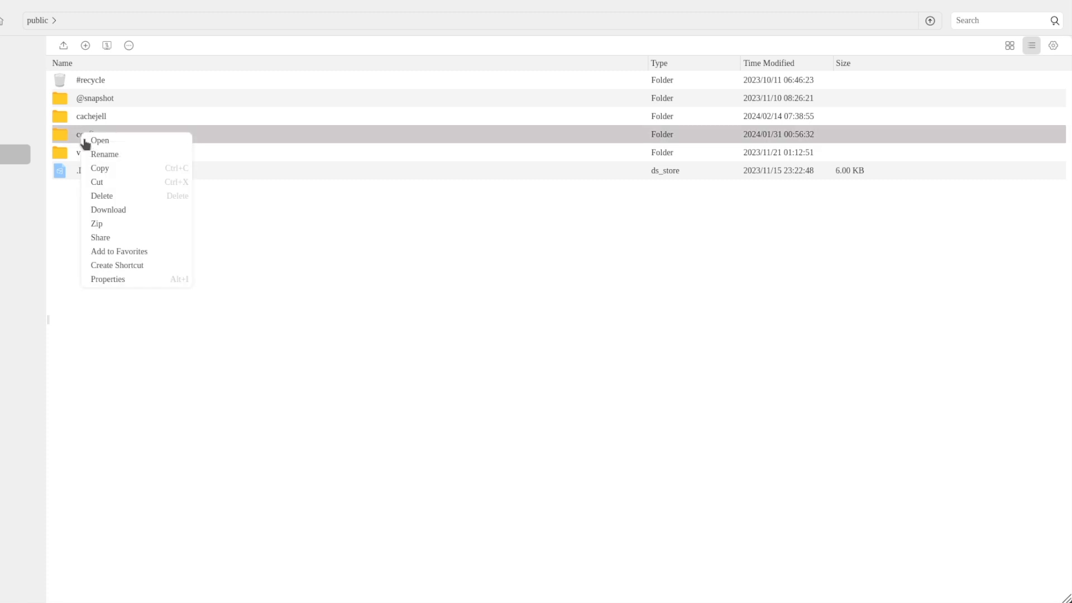
pyautogui.click(134, 286)
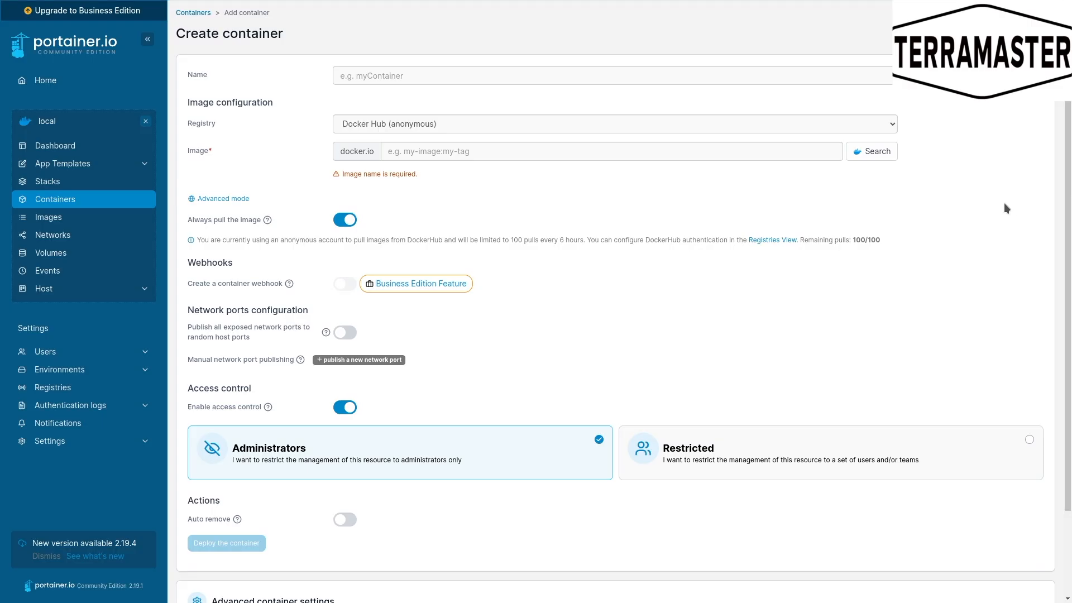
# - In Portainer's container creation form, set the Docker Hub image to jellyfin/jellyfin:latest
pyautogui.click(514, 153)
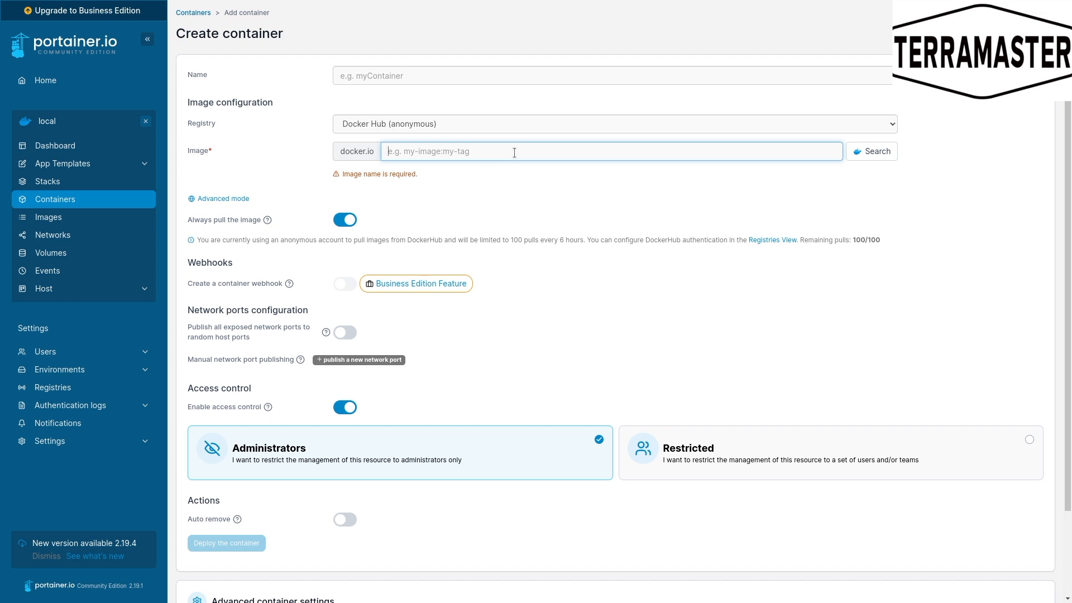
pyautogui.moveTo(195, 150); pyautogui.dragTo(208, 150)
pyautogui.click(425, 158)
pyautogui.write('jellyfin')
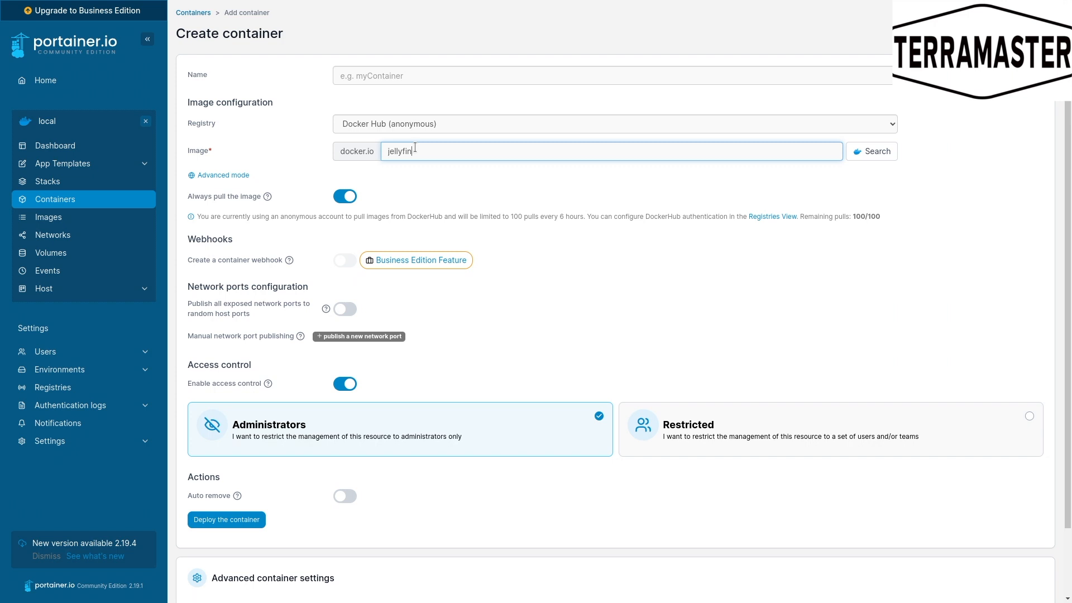
pyautogui.write('/jellyfin:latest')
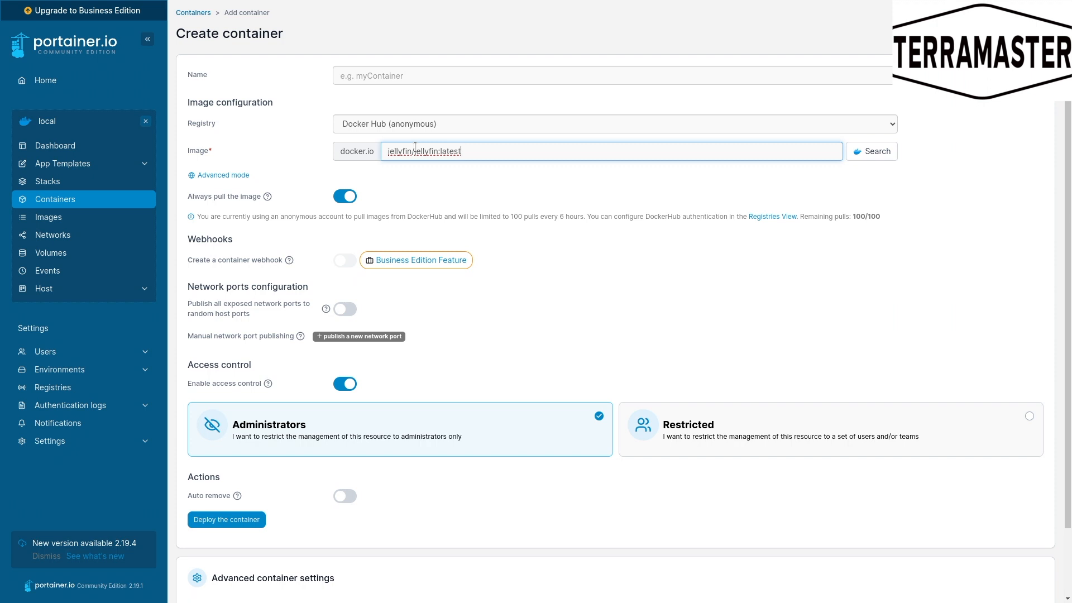
# - Name the container "jellyfin new"
pyautogui.click(365, 80)
pyautogui.write('jellyfin')
pyautogui.write('-new')
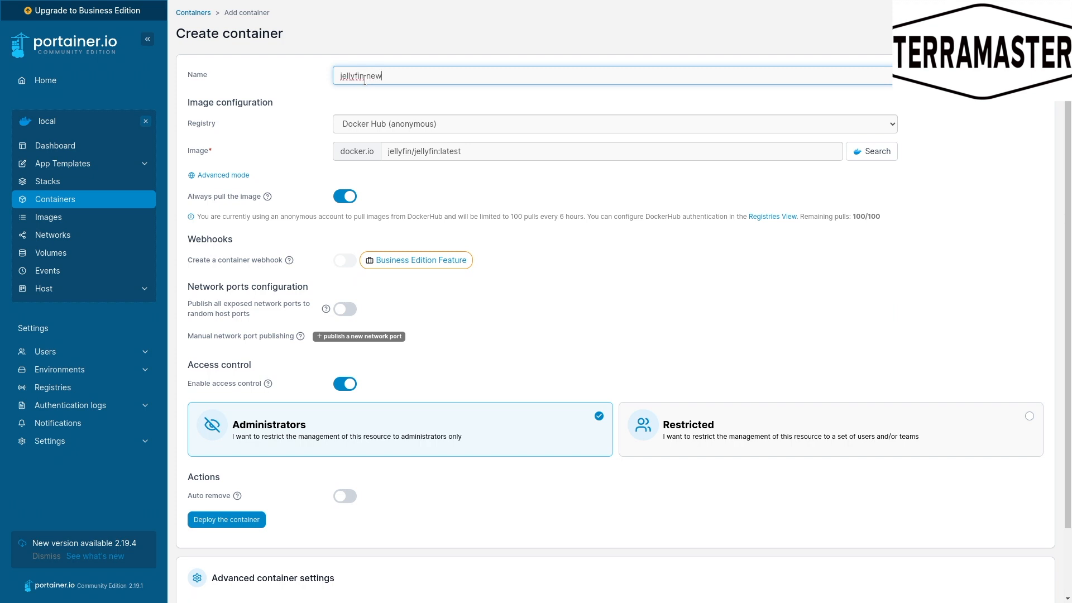
# - Add three manual network port mappings and map host port 8096 to container port 8096 in the first one
pyautogui.click(377, 336)
pyautogui.click(377, 336)
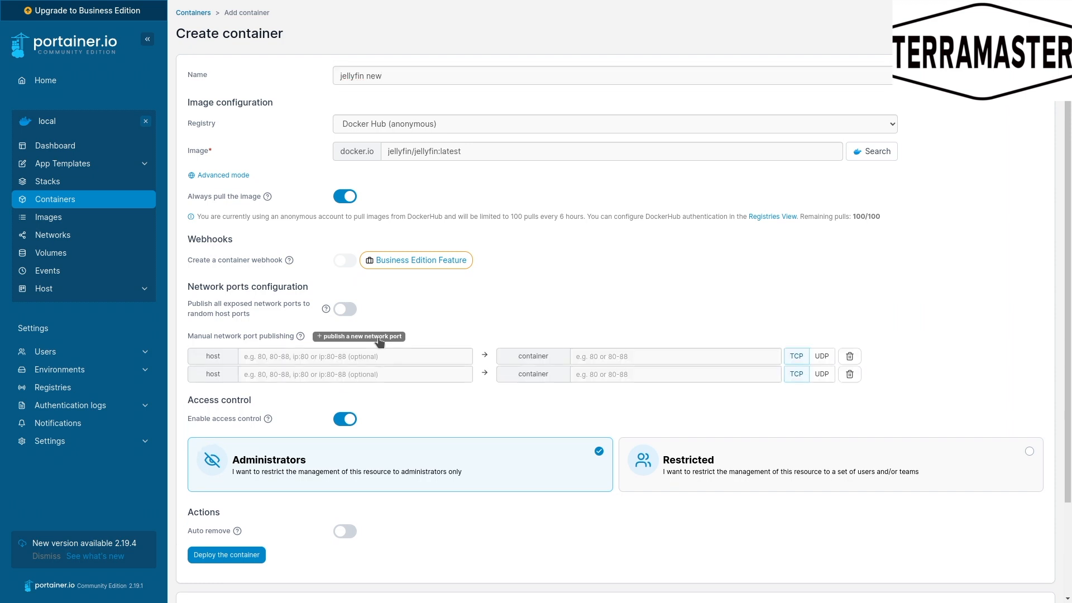
pyautogui.click(377, 336)
pyautogui.click(370, 357)
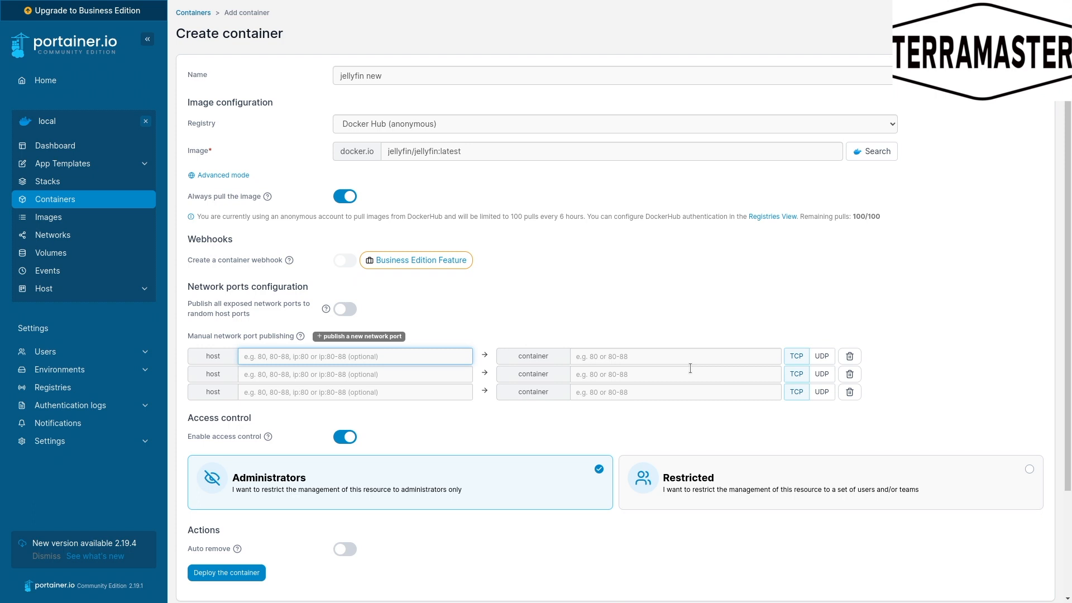
pyautogui.write('8096')
pyautogui.click(598, 358)
pyautogui.write('8096')
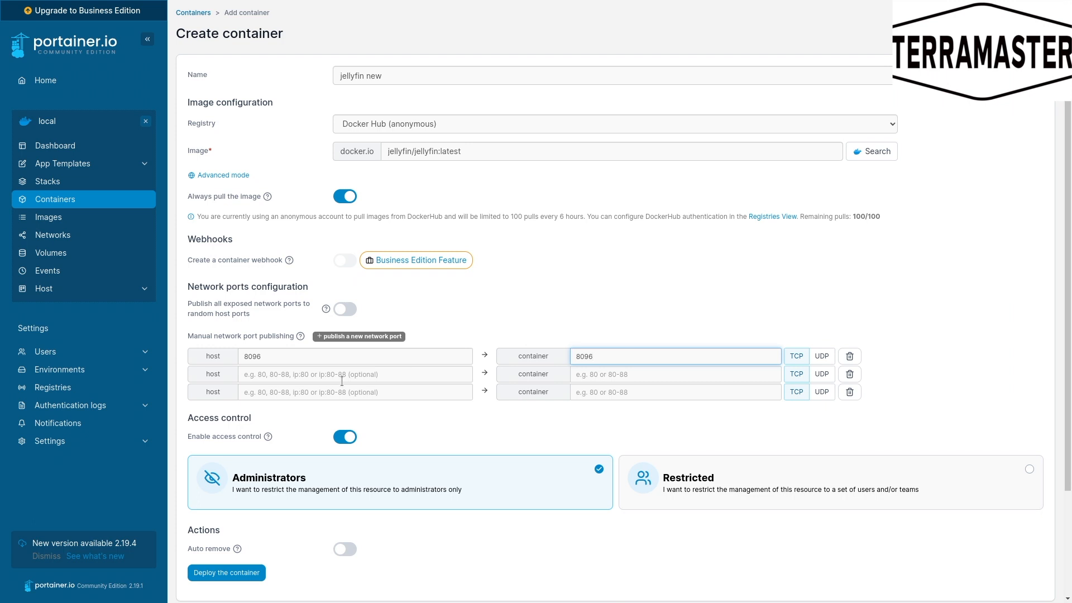
# - Map host port 1900 to container port 1900 and host port 7359 to container port 7359 in the remaining port entries
pyautogui.click(341, 378)
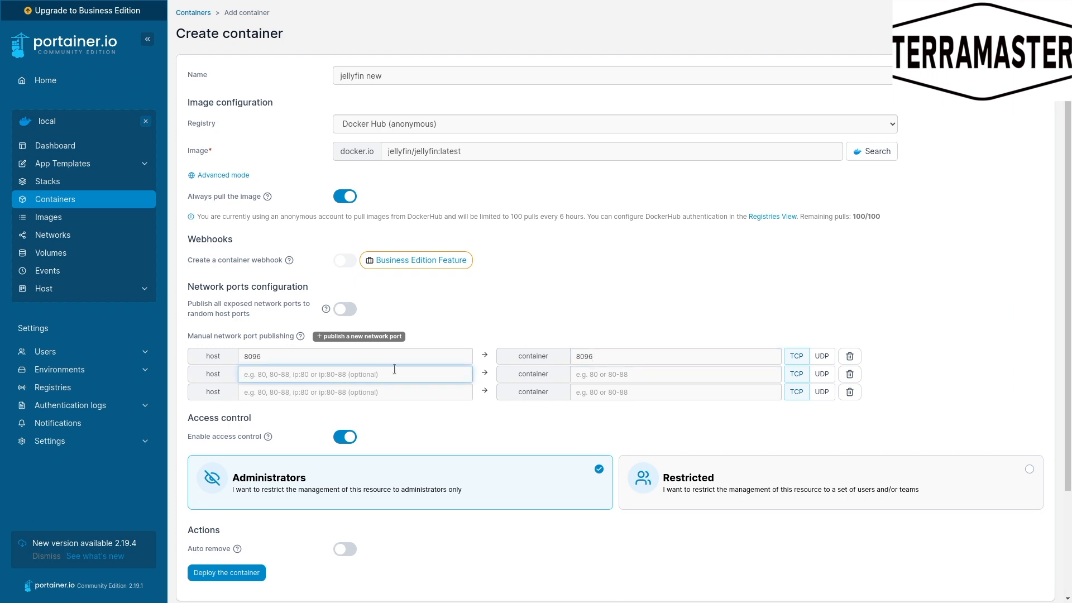
pyautogui.write('1900')
pyautogui.click(619, 373)
pyautogui.write('1900')
pyautogui.click(322, 392)
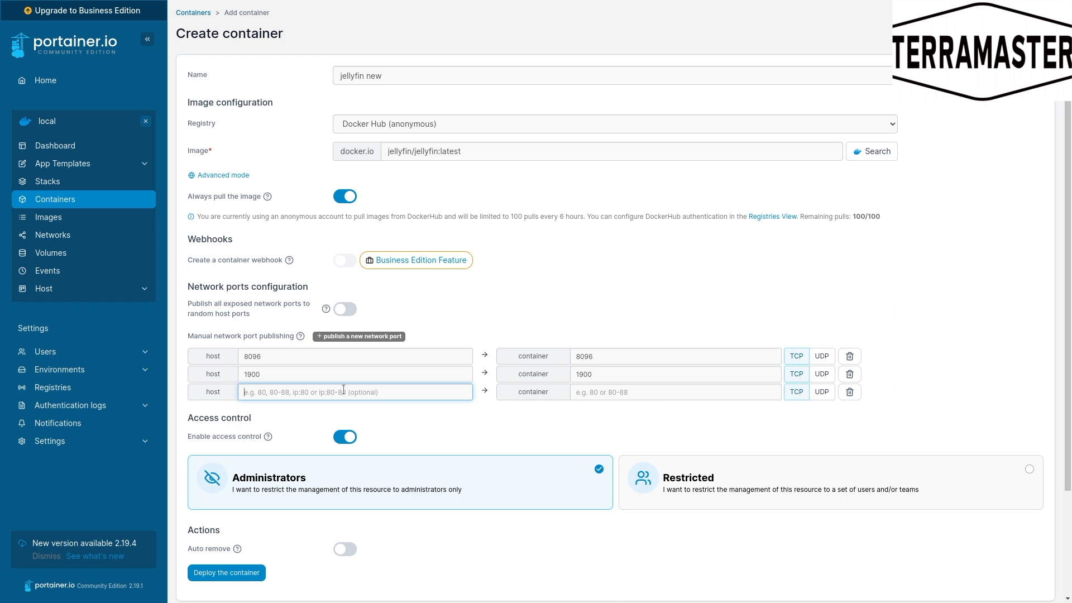
pyautogui.write('73')
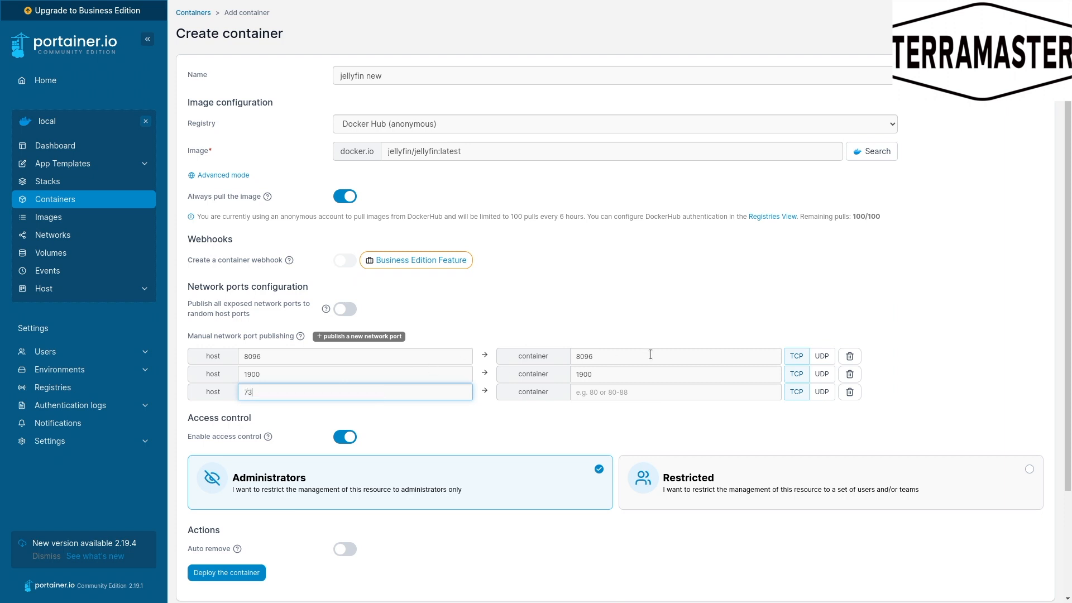
pyautogui.write('59')
pyautogui.click(646, 392)
pyautogui.write('7359')
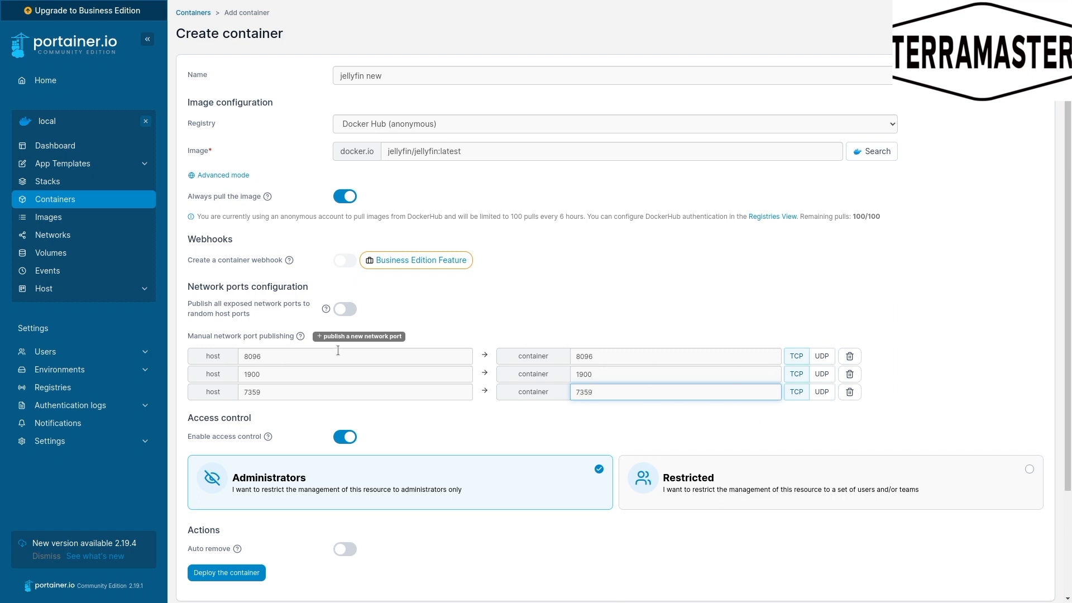
# - Use TCP for port 8096 and set the protocol of ports 1900 and 7359 to UDP
pyautogui.click(796, 361)
pyautogui.click(820, 377)
pyautogui.click(822, 392)
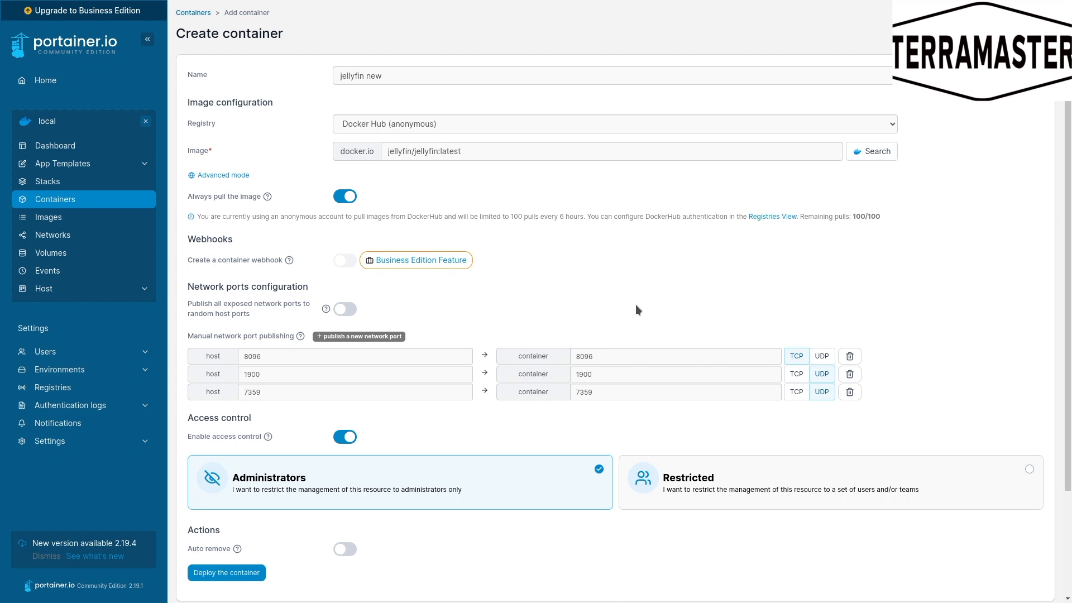
# - Add three volume mappings in the advanced container settings
pyautogui.scroll(-2, 604, 304)
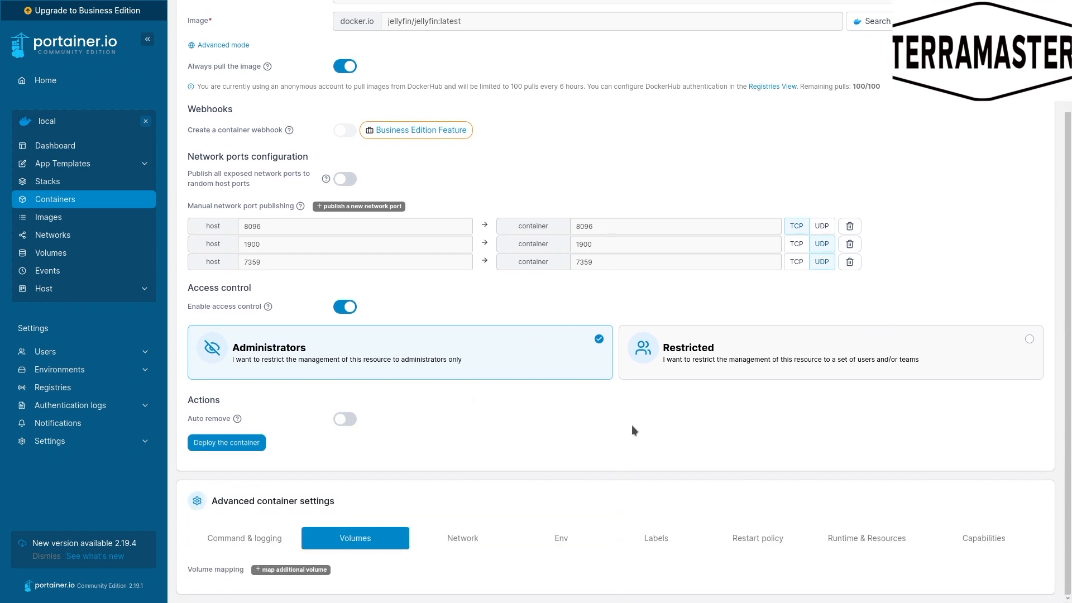
pyautogui.click(307, 570)
pyautogui.click(305, 570)
pyautogui.click(306, 570)
pyautogui.scroll(-3, 480, 512)
# - Bind the container path /config to the host path /volume1/public/jellyfinconfig in the first volume mapping
pyautogui.click(357, 463)
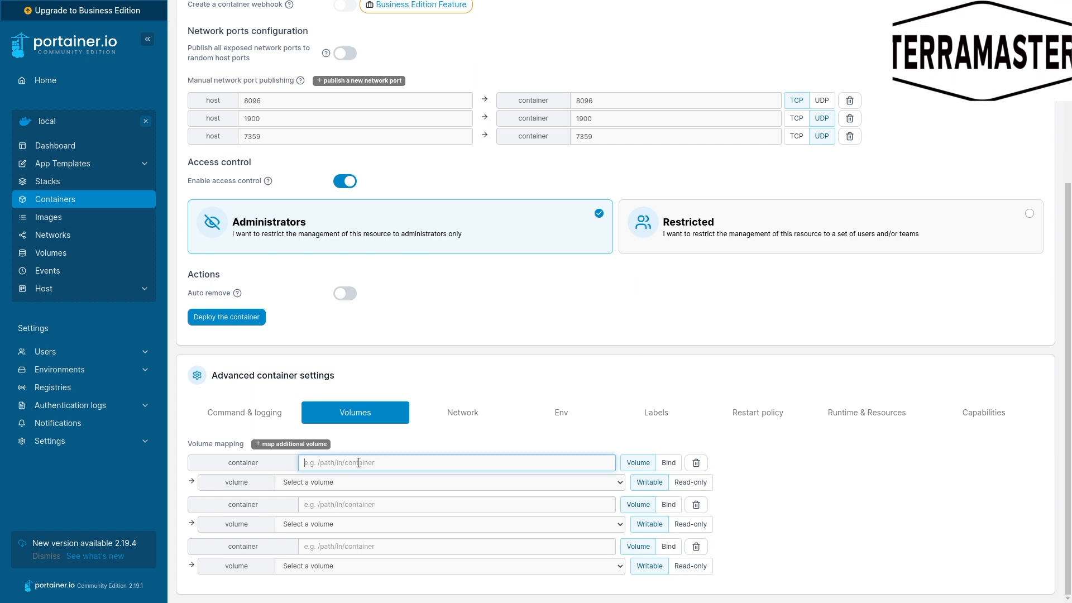
pyautogui.write('/config')
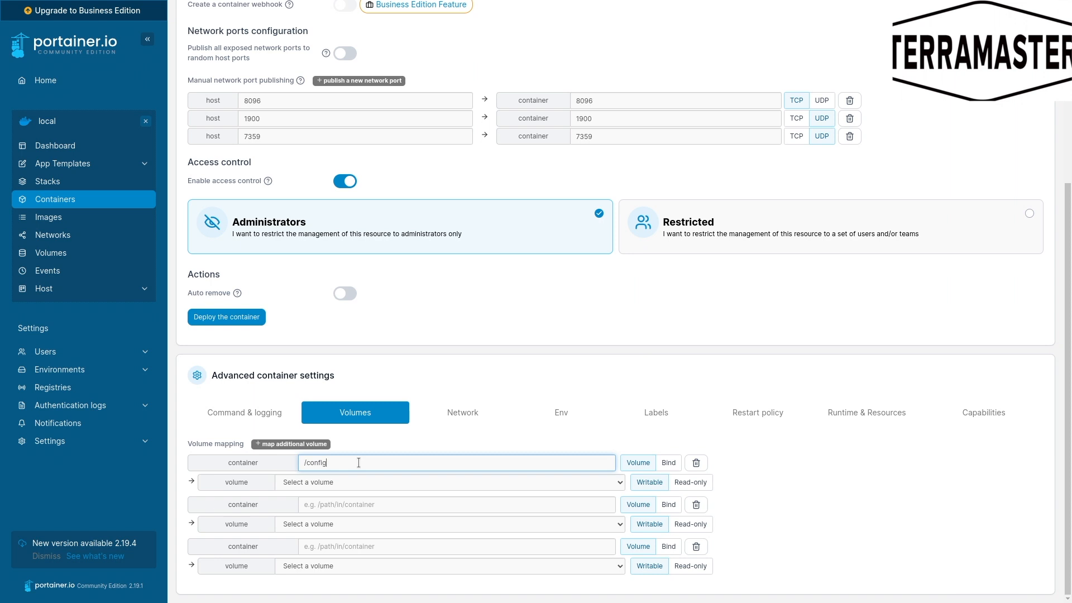
pyautogui.click(283, 482)
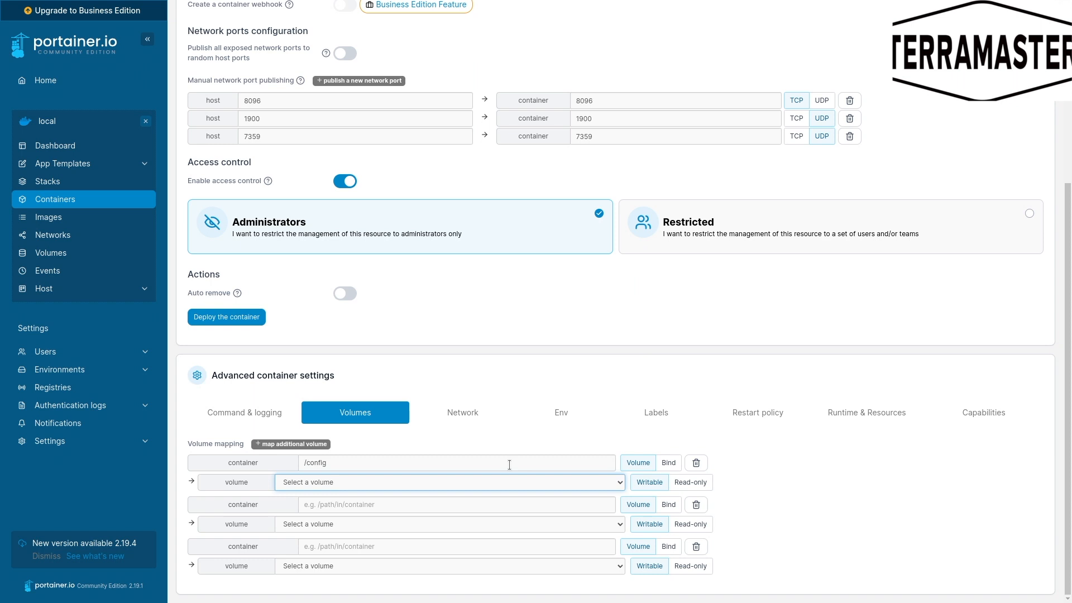
pyautogui.click(671, 465)
pyautogui.click(389, 485)
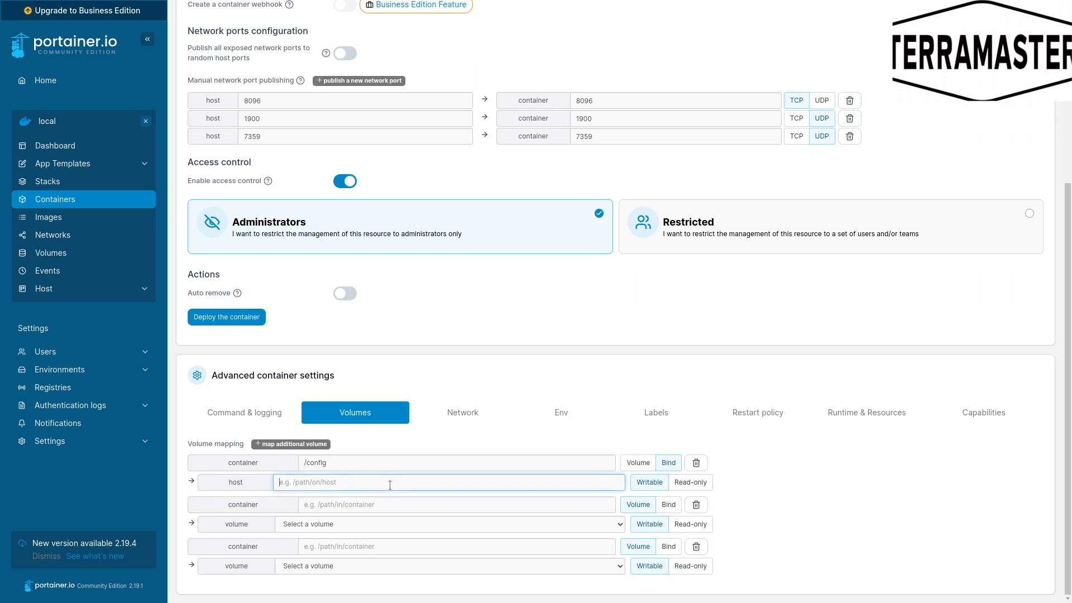
pyautogui.write('/')
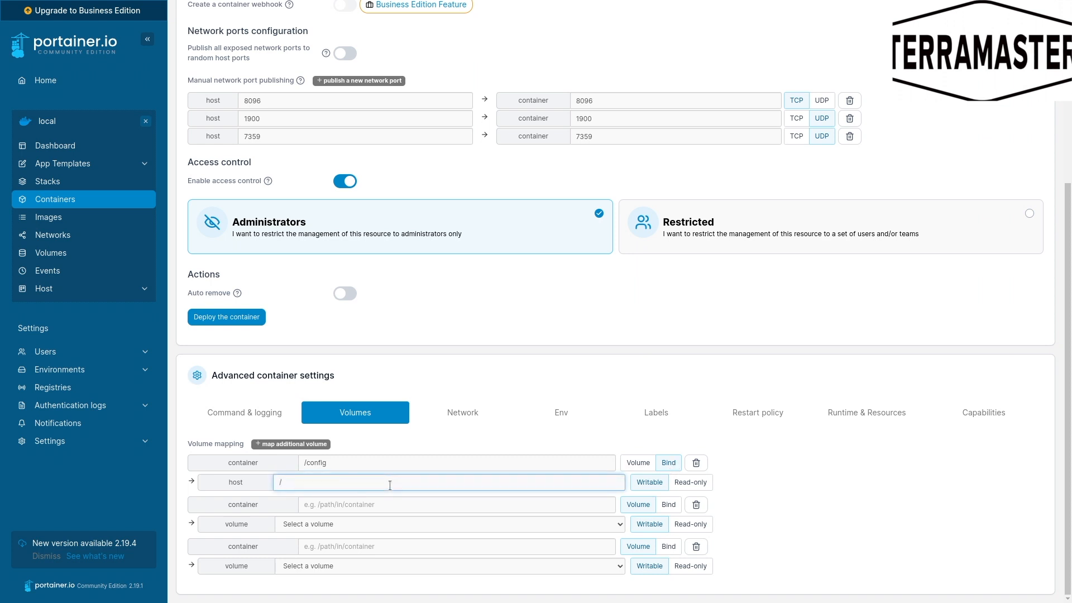
pyautogui.write('volume1')
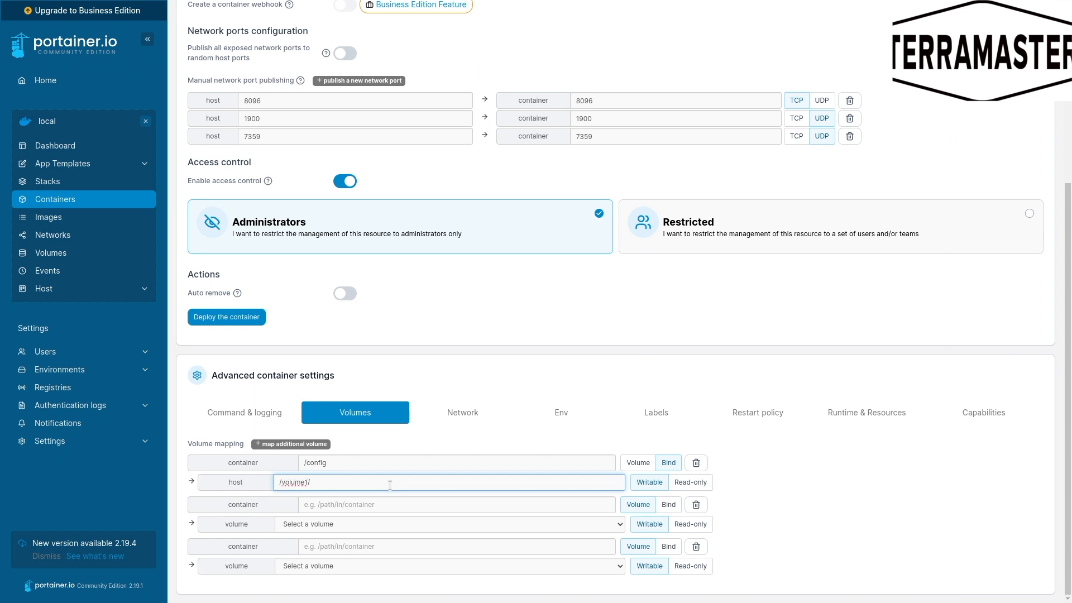
pyautogui.write('/public/')
pyautogui.write('jellyfinconfig')
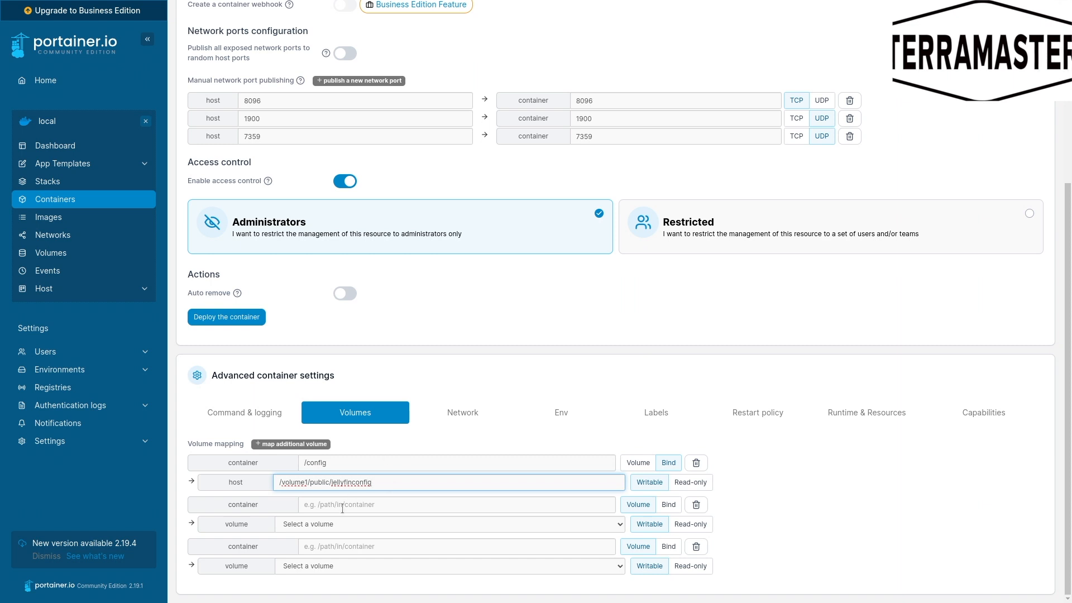
# - Bind the container path /cache to the host path /volume1/public/cachejellyfin in the second volume mapping
pyautogui.click(668, 505)
pyautogui.click(404, 504)
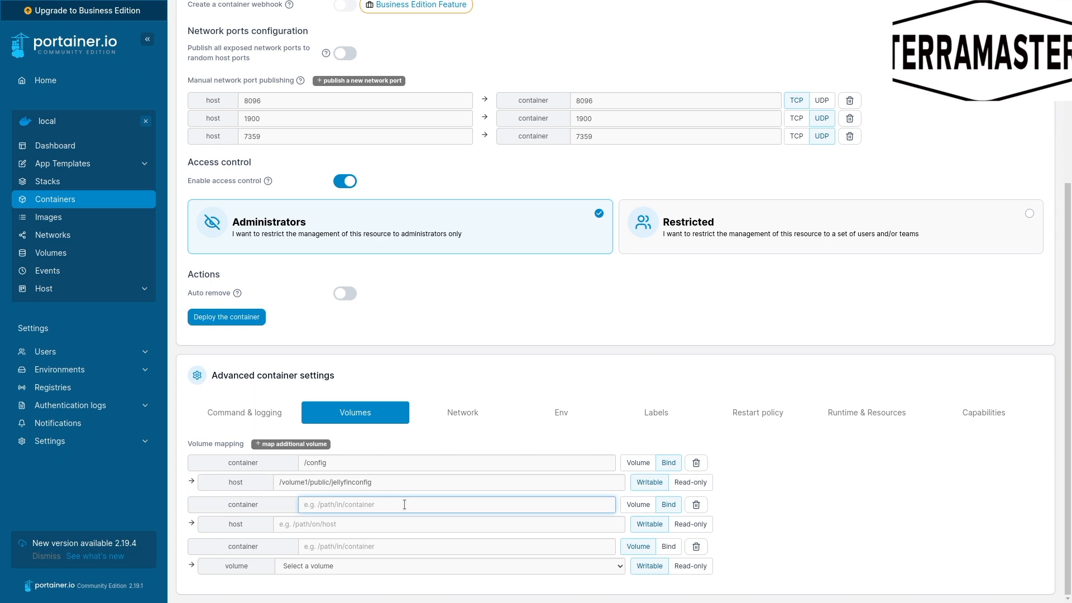
pyautogui.write('/chache')
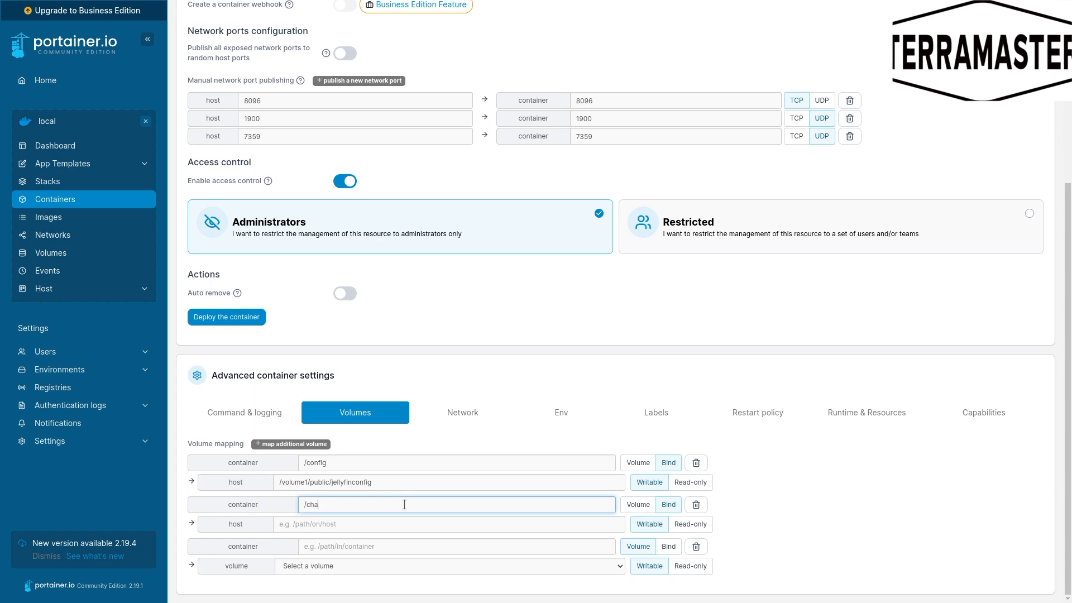
pyautogui.press('BackSpace')
pyautogui.press('BackSpace')
pyautogui.press('BackSpace')
pyautogui.press('BackSpace')
pyautogui.press('BackSpace')
pyautogui.write('ache')
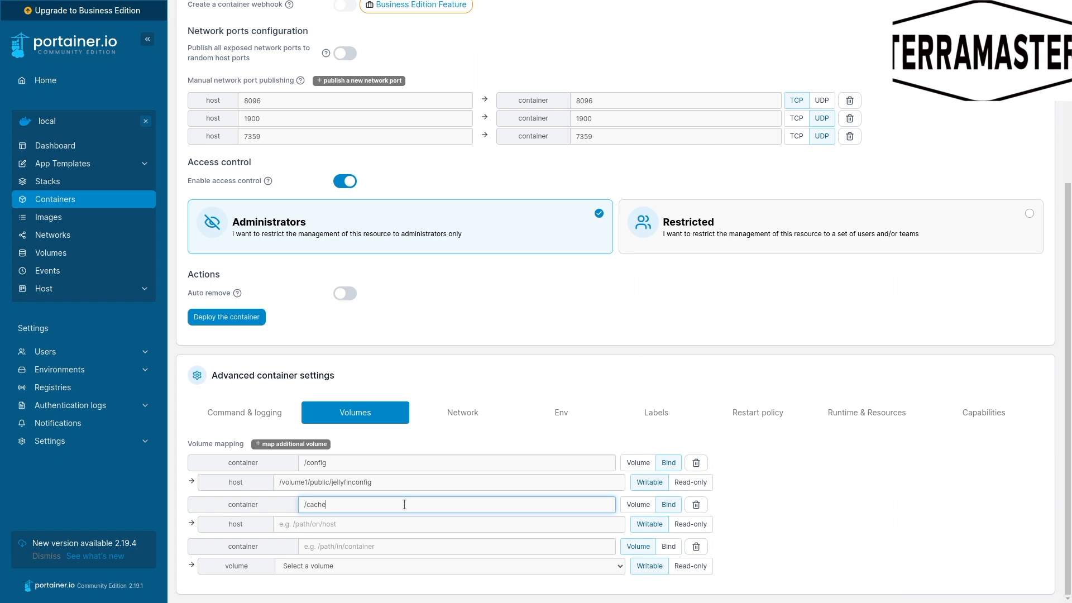
pyautogui.click(364, 528)
pyautogui.write('/')
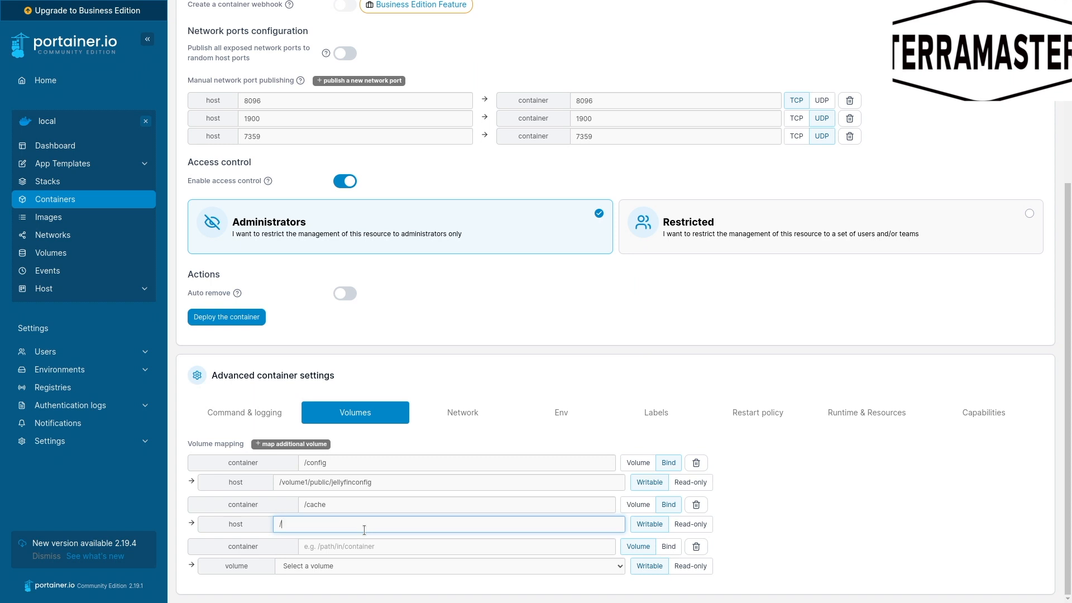
pyautogui.write('volume1/public ')
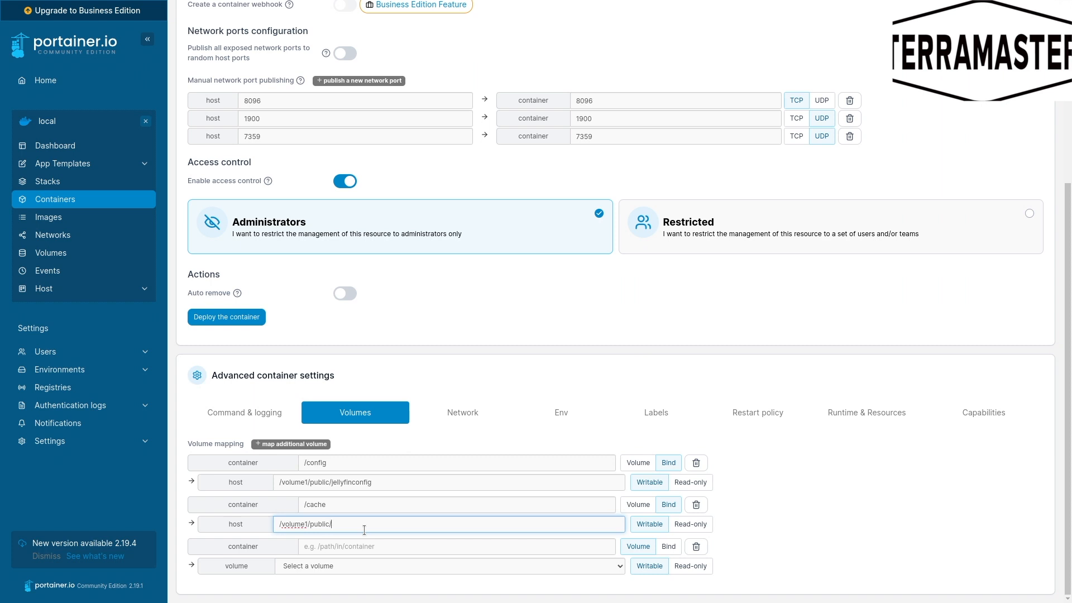
pyautogui.write('cachejellyfin')
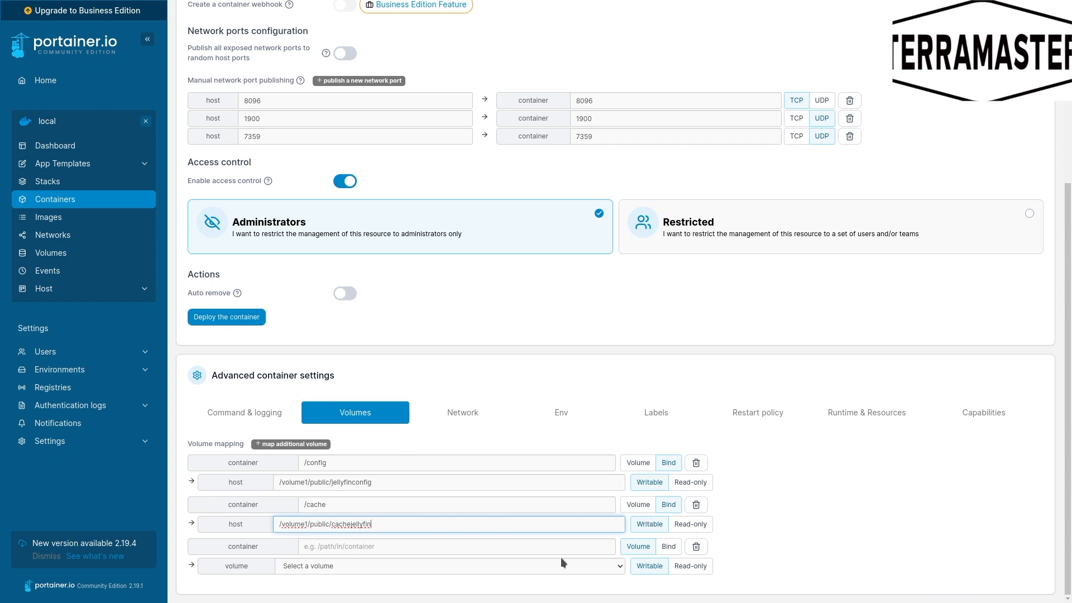
# - Bind the container path /media to the host path /volume1/Movies as read-only in the third volume mapping
pyautogui.click(668, 546)
pyautogui.click(378, 547)
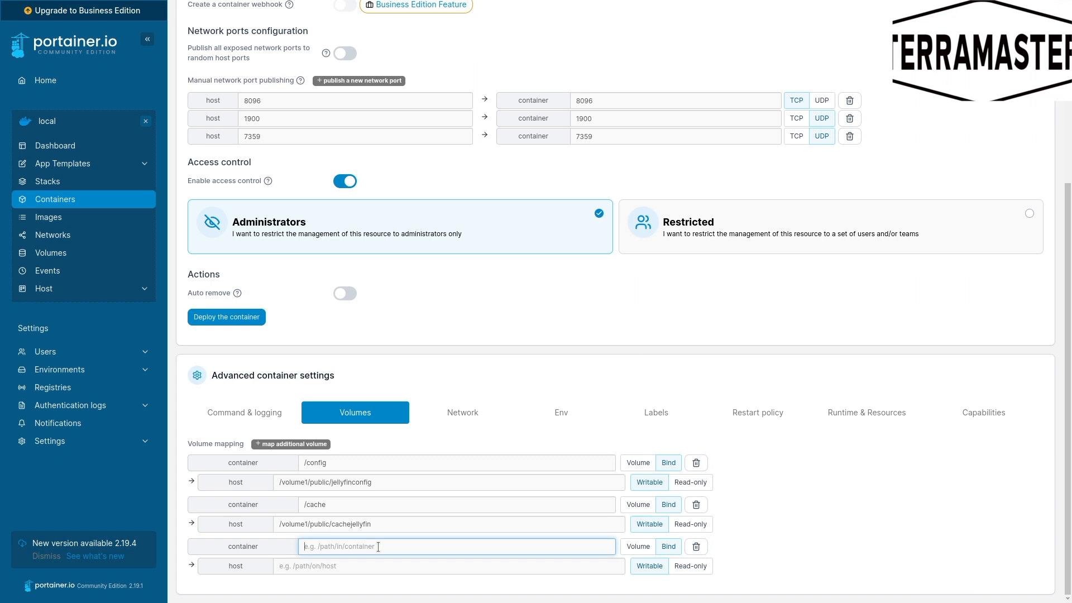
pyautogui.write('/media')
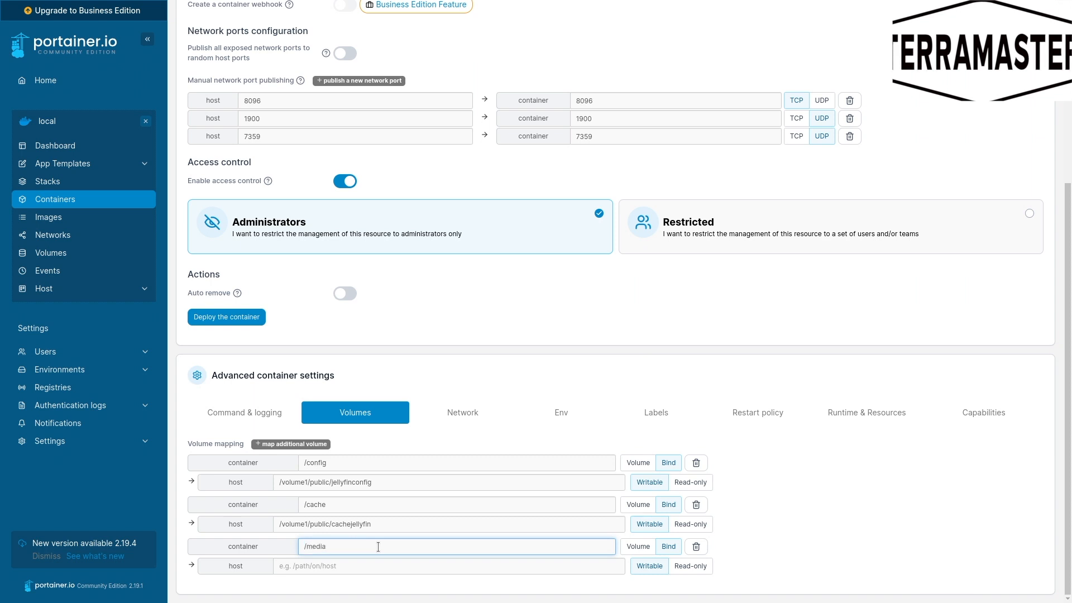
pyautogui.click(354, 570)
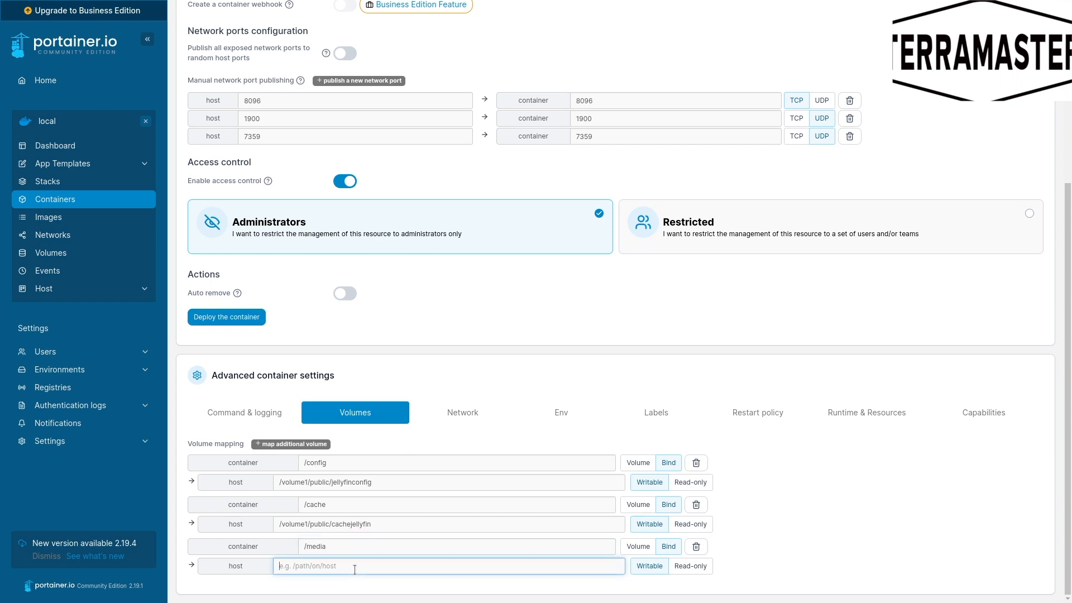
pyautogui.write('/volume1/')
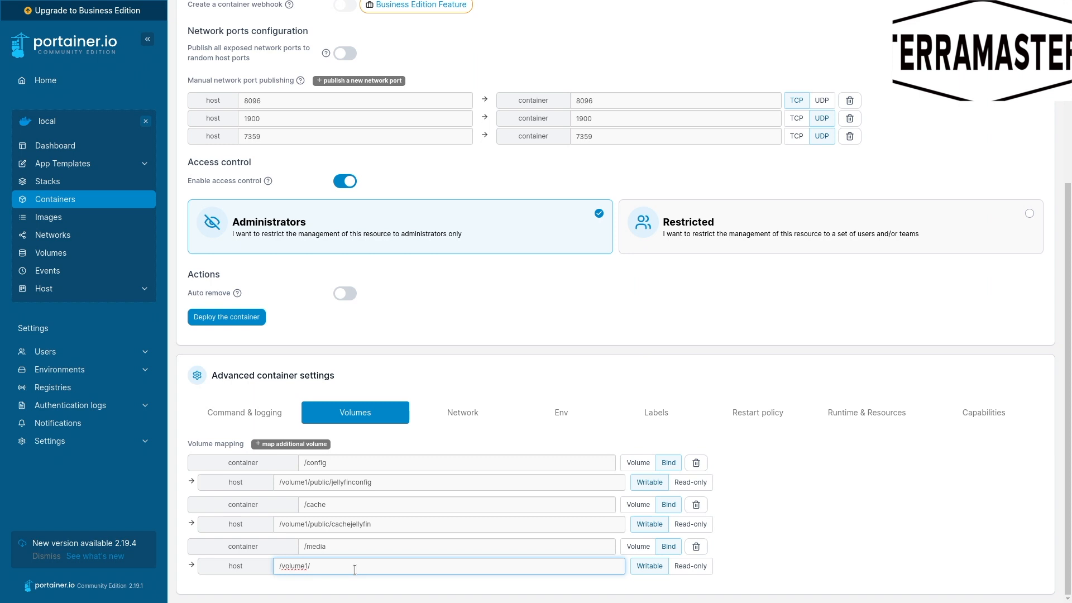
pyautogui.write('Movies')
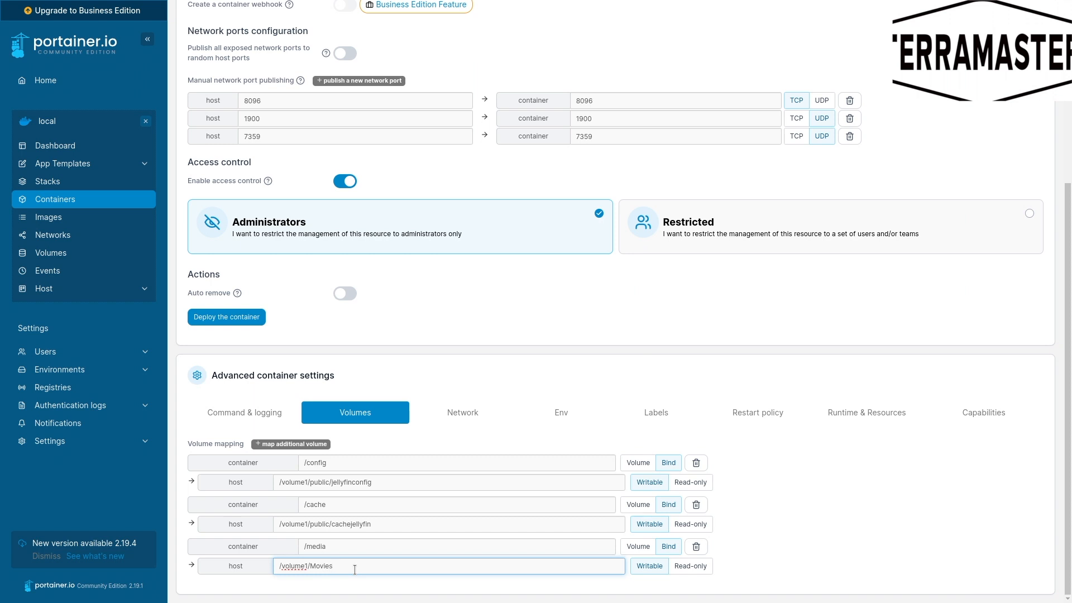
pyautogui.click(691, 566)
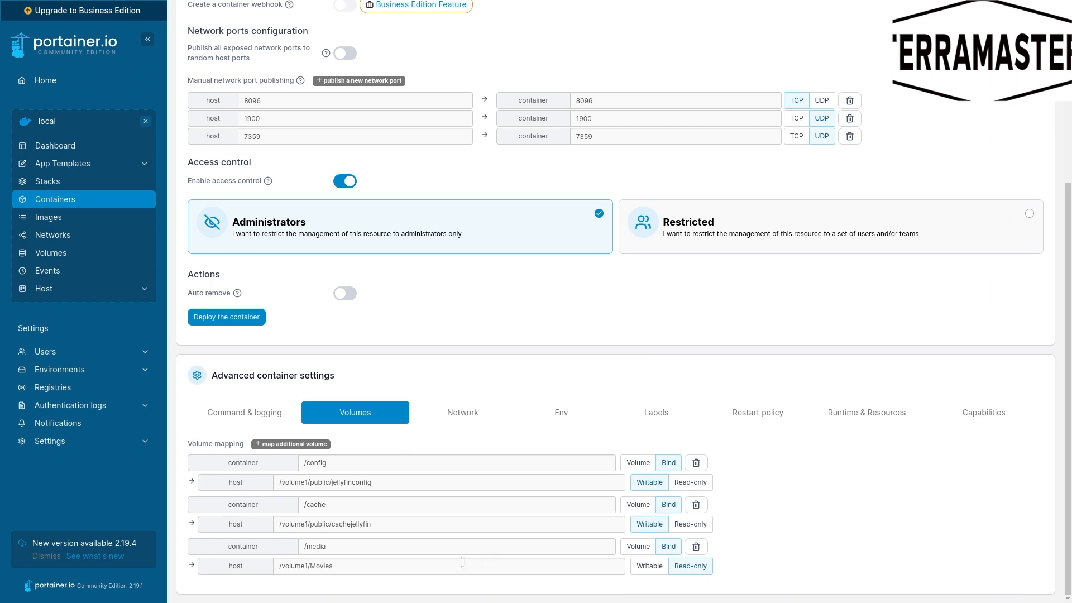
# - Add three empty environment variables in the advanced container settings
pyautogui.click(561, 413)
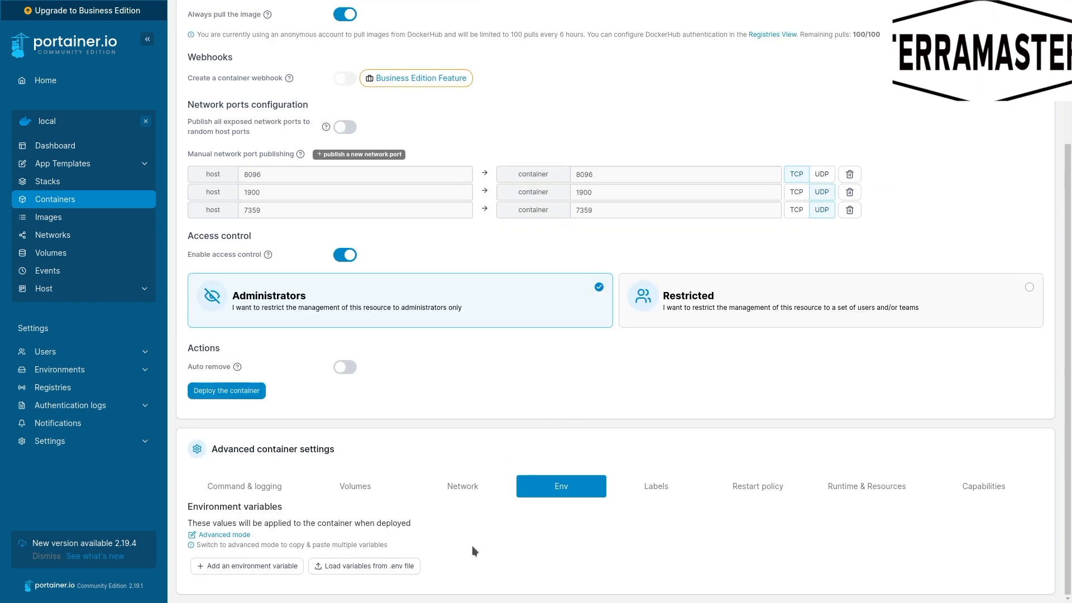
pyautogui.click(235, 566)
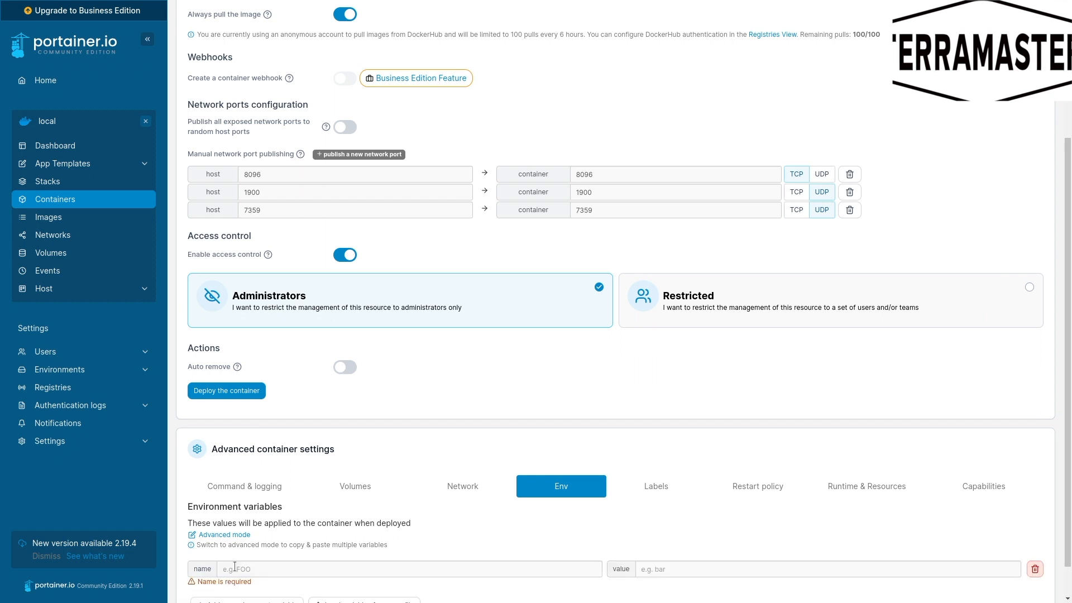
pyautogui.scroll(-2, 260, 568)
pyautogui.click(258, 566)
pyautogui.scroll(-2, 258, 567)
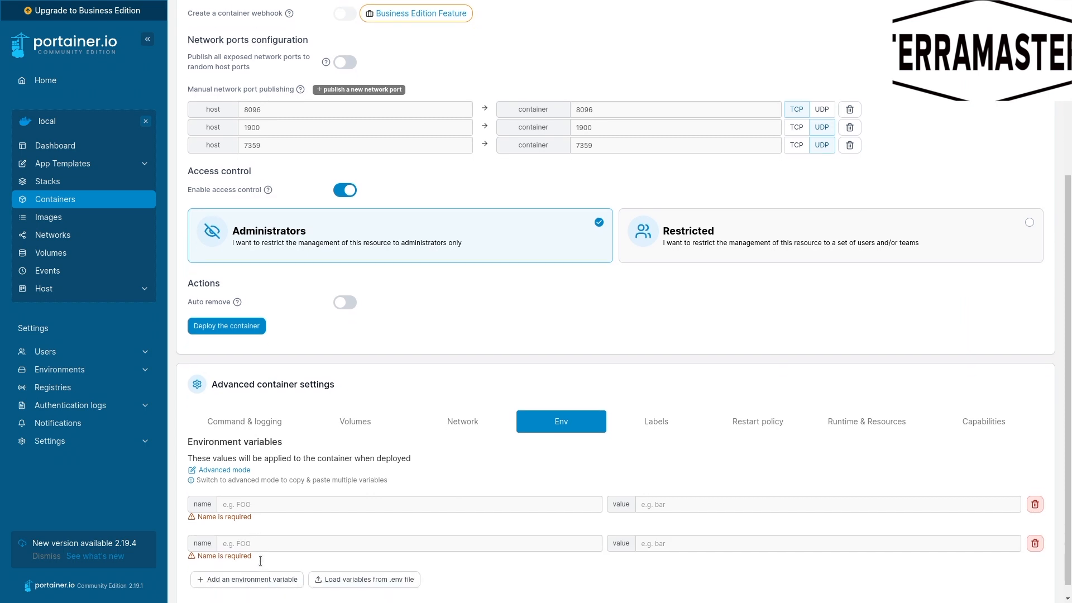
pyautogui.click(254, 566)
pyautogui.scroll(-1, 268, 558)
# - Define the first environment variable as PUID with the value 1000
pyautogui.click(293, 454)
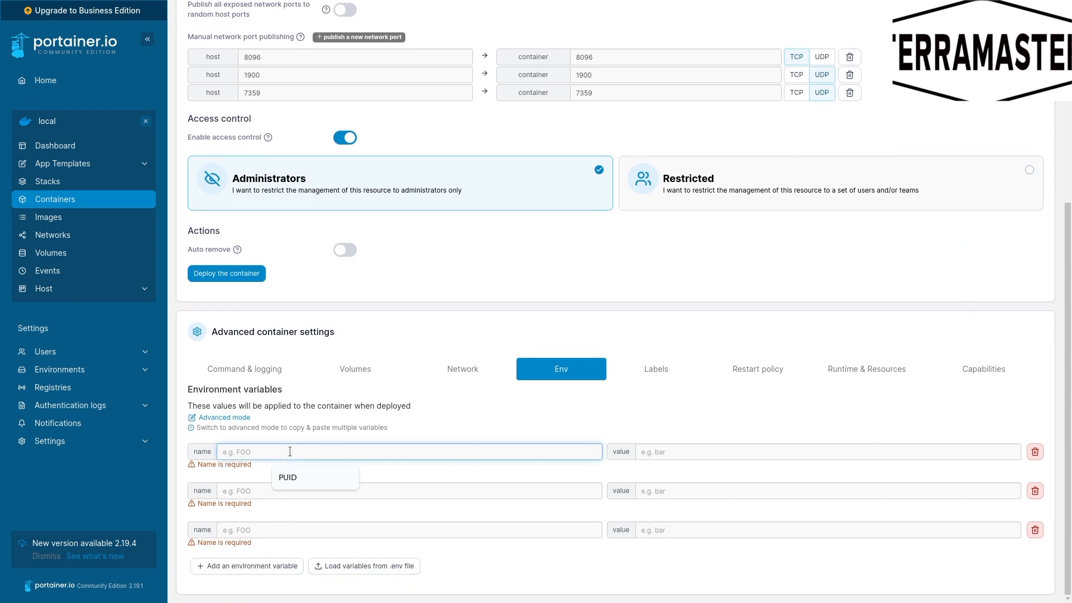
pyautogui.click(294, 478)
pyautogui.click(642, 463)
pyautogui.click(705, 487)
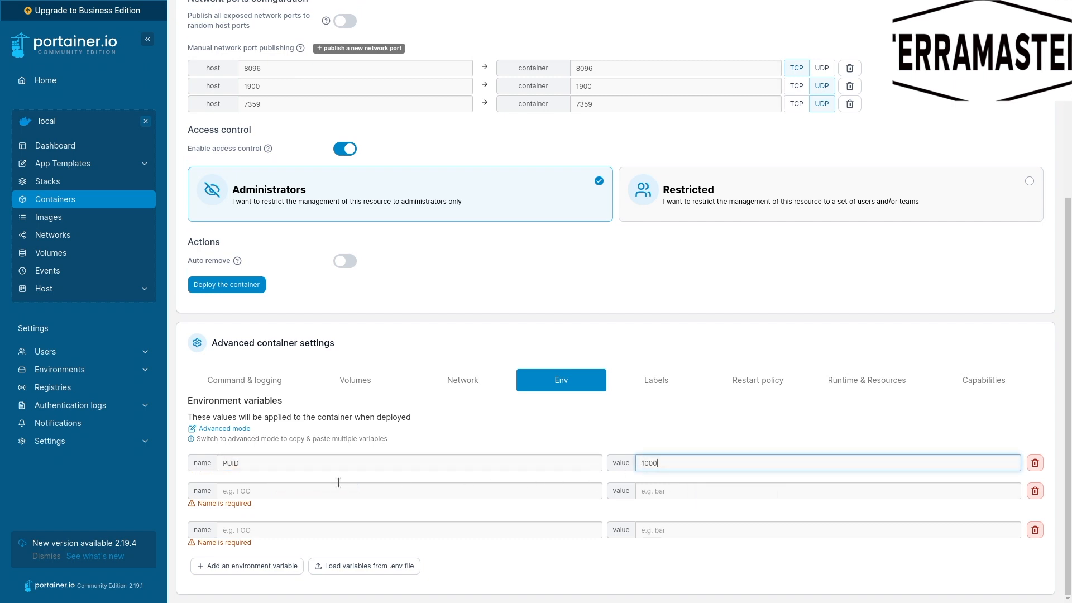
# - Define the second environment variable as PGID with the value 1000
pyautogui.click(279, 490)
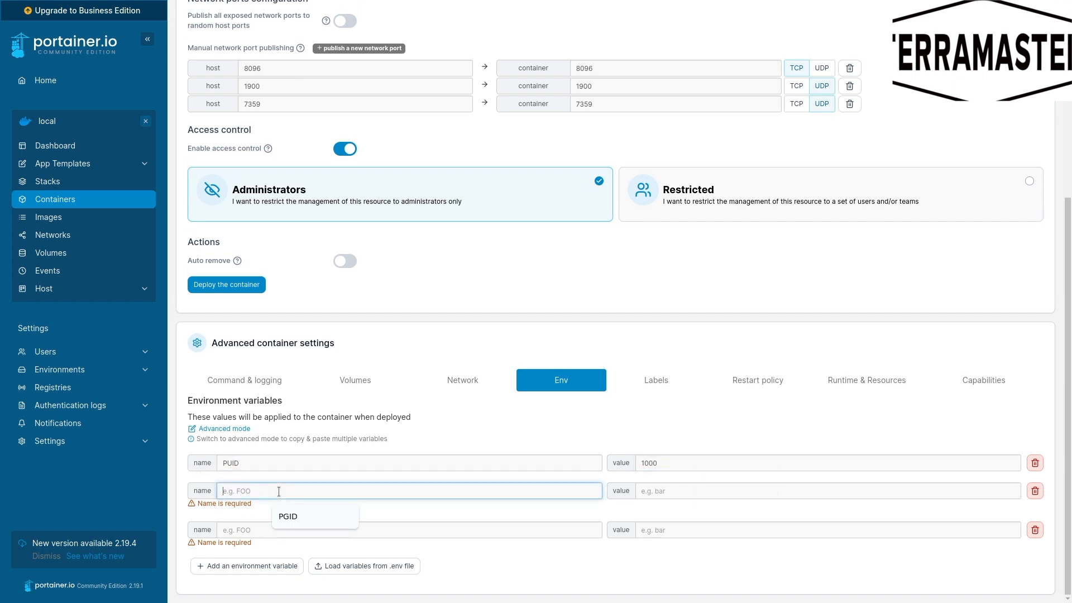
pyautogui.click(289, 517)
pyautogui.click(670, 502)
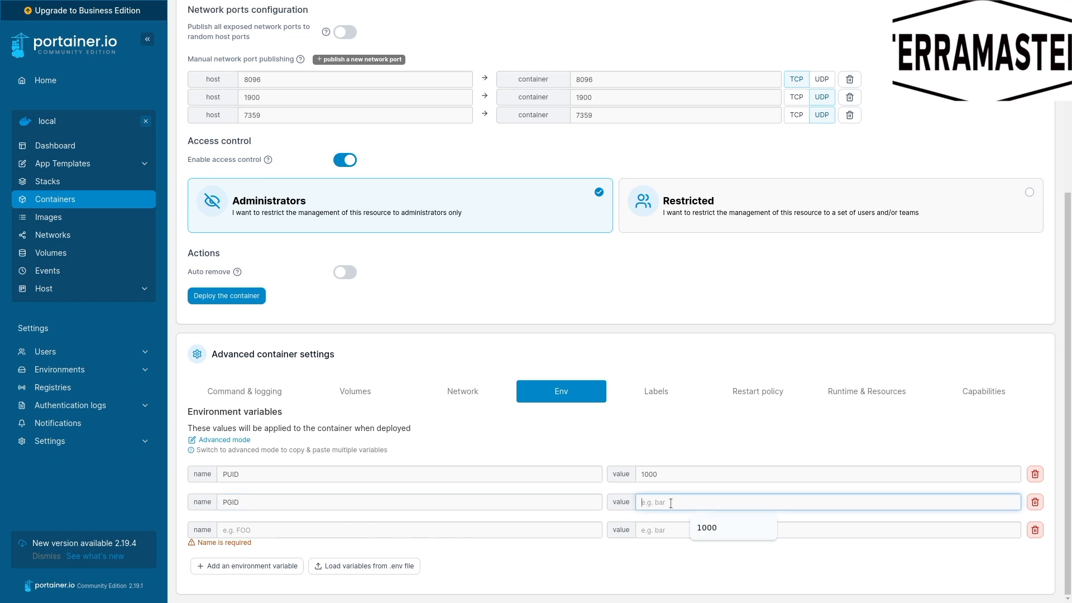
pyautogui.click(712, 531)
# - Define the third environment variable as TZ with the value Europe/Stockholm
pyautogui.click(231, 530)
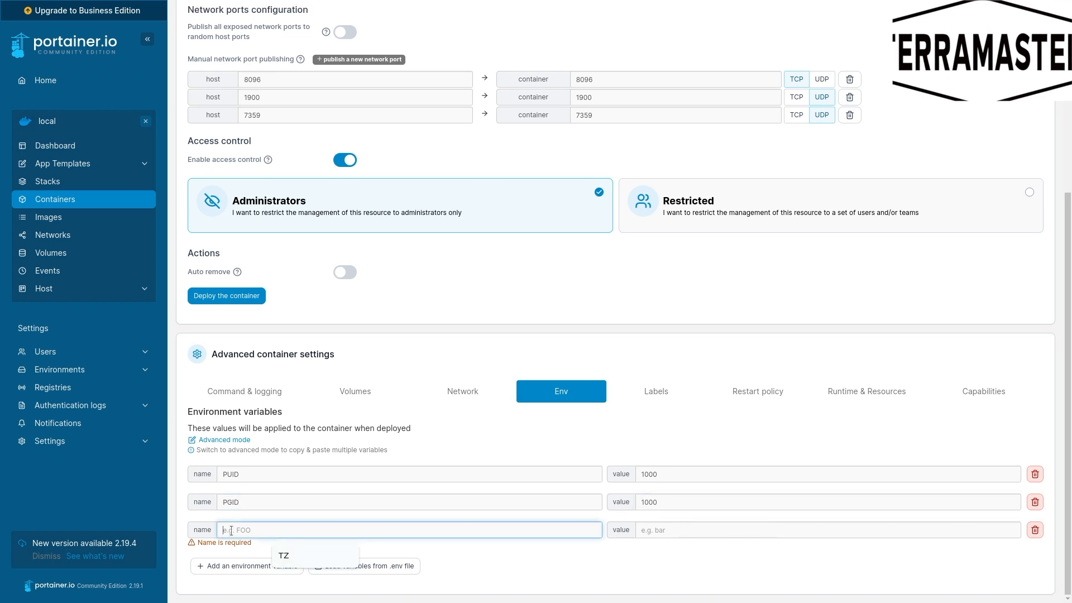
pyautogui.click(299, 553)
pyautogui.click(614, 543)
pyautogui.click(698, 567)
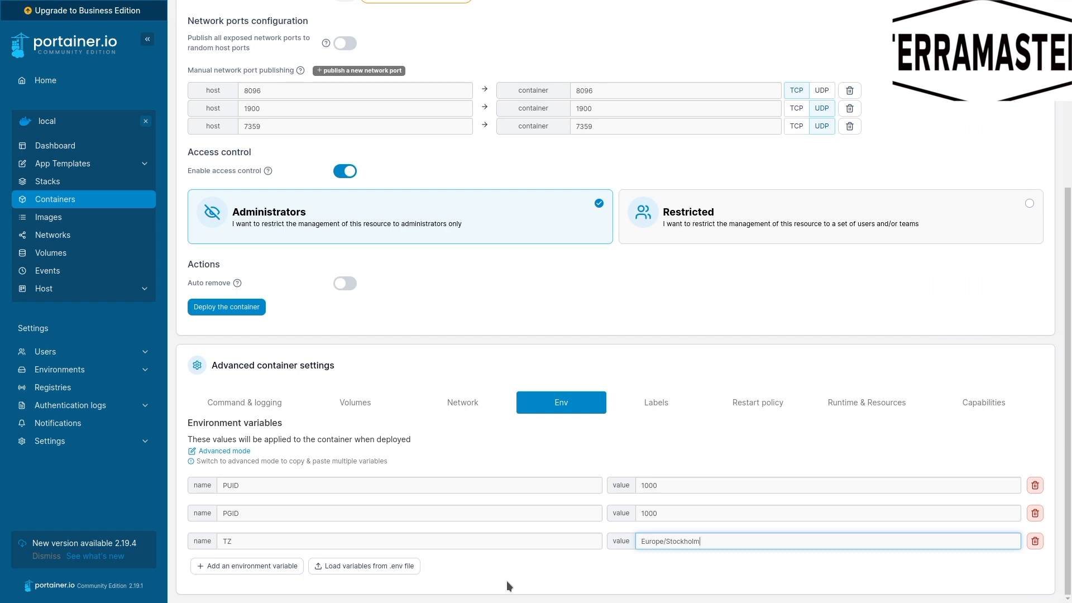
# - Set the container's restart policy to Unless stopped
pyautogui.click(745, 404)
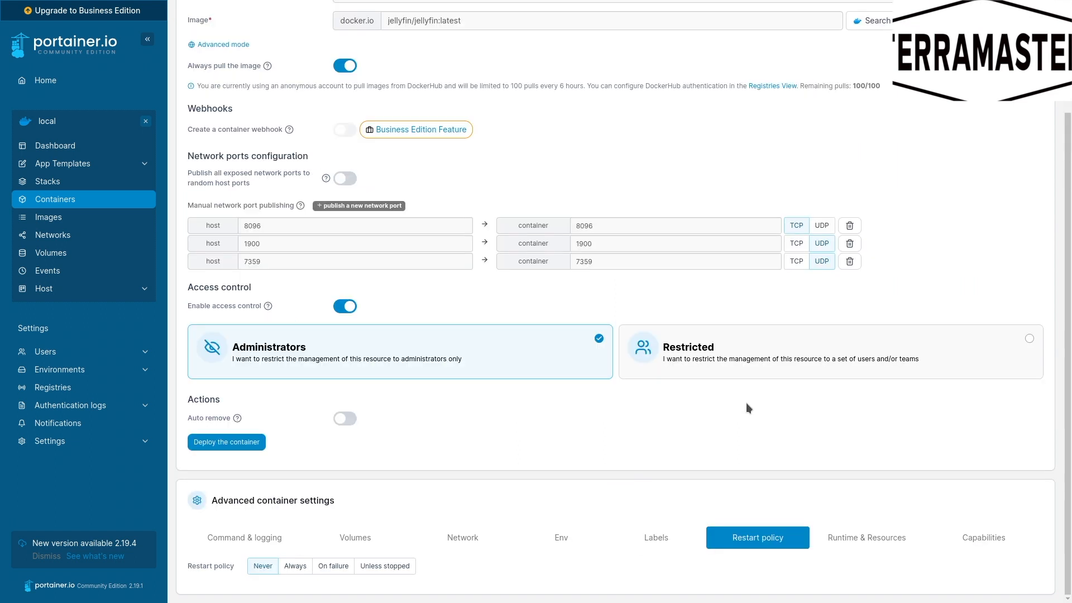
pyautogui.click(372, 568)
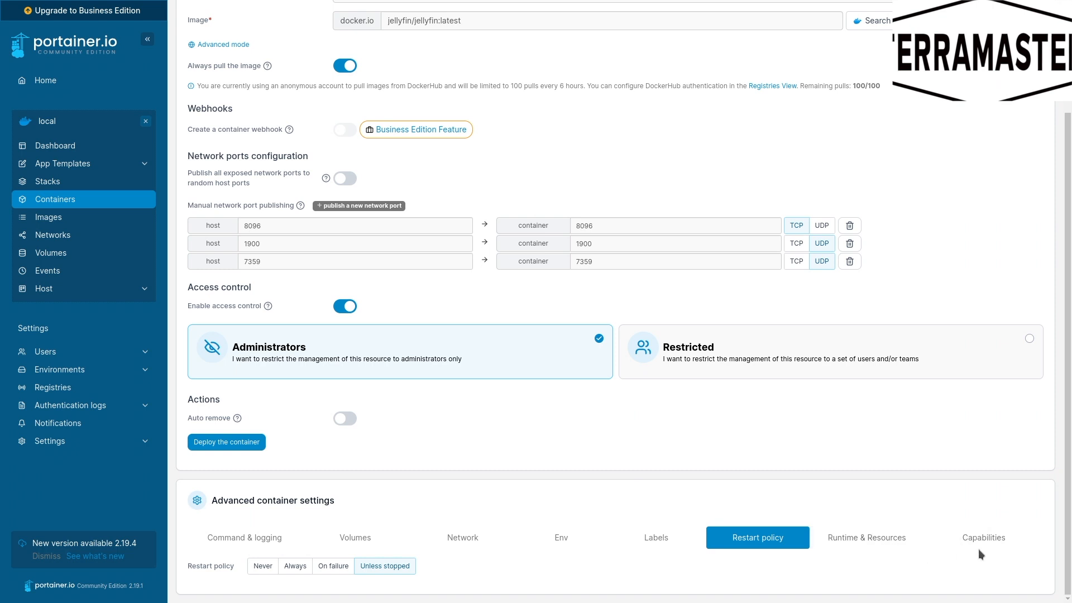
# - Review the container's runtime and resource options, capabilities, volume mappings, and its name, image and port configuration
pyautogui.click(885, 538)
pyautogui.scroll(-6, 811, 509)
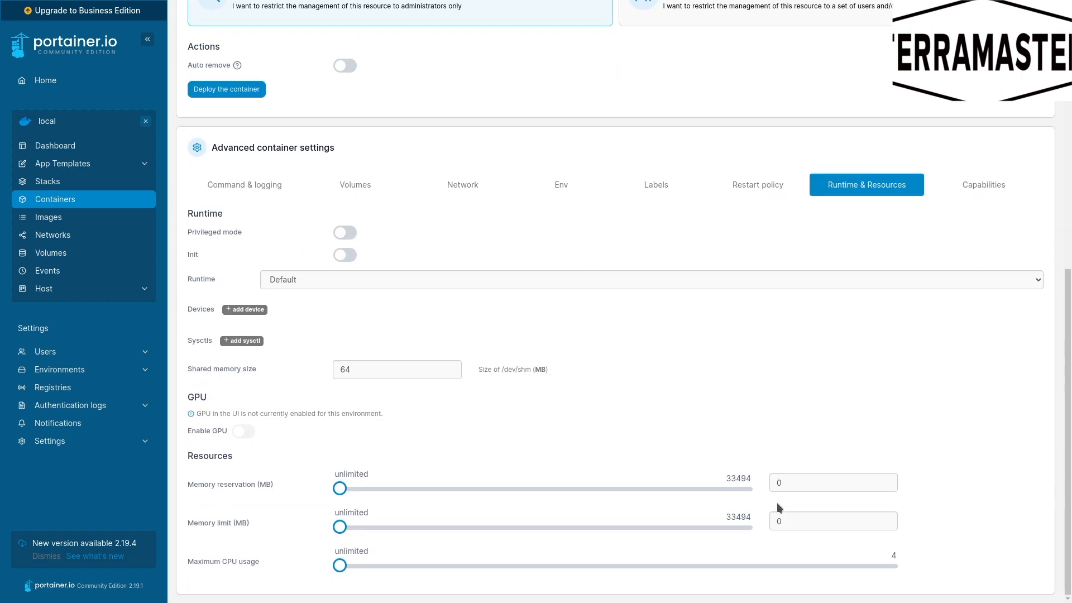
pyautogui.scroll(2, 776, 502)
pyautogui.scroll(-2, 565, 496)
pyautogui.scroll(3, 500, 442)
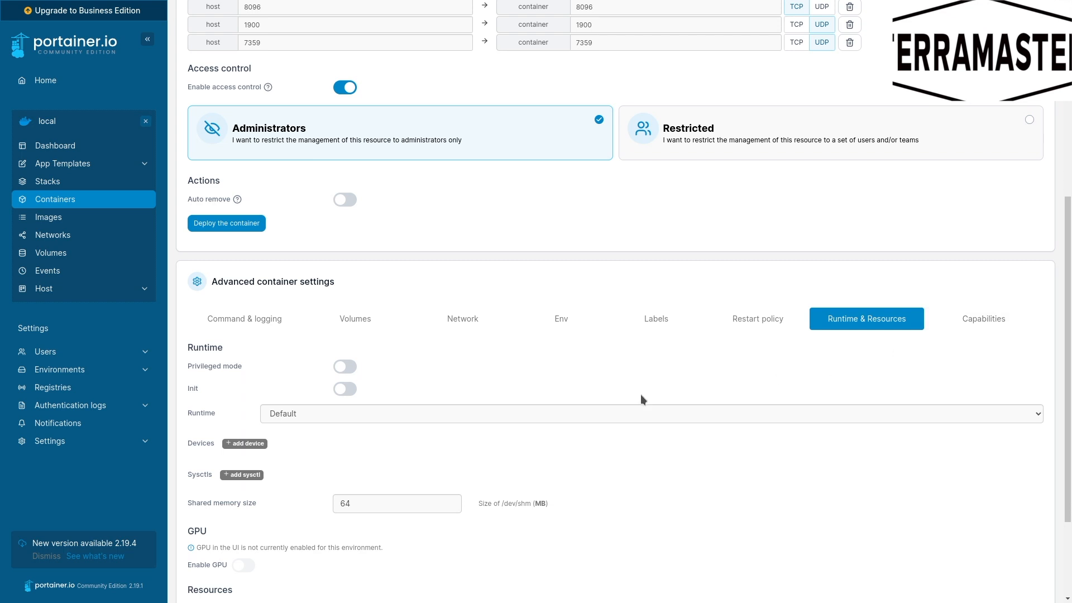
pyautogui.scroll(-3, 641, 397)
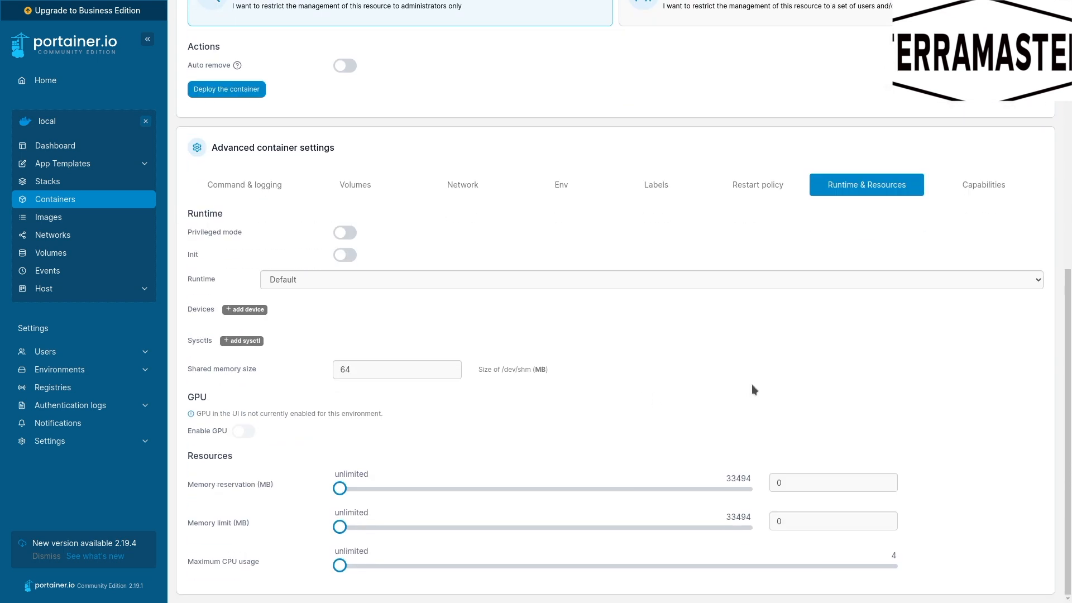
pyautogui.scroll(5, 752, 387)
pyautogui.click(970, 389)
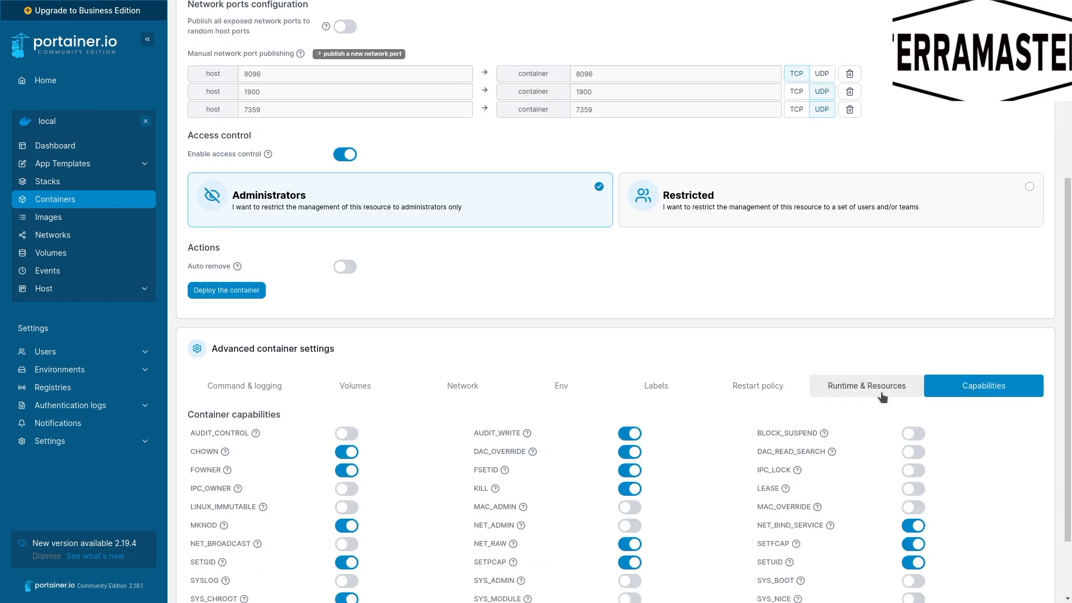
pyautogui.click(245, 386)
pyautogui.click(357, 384)
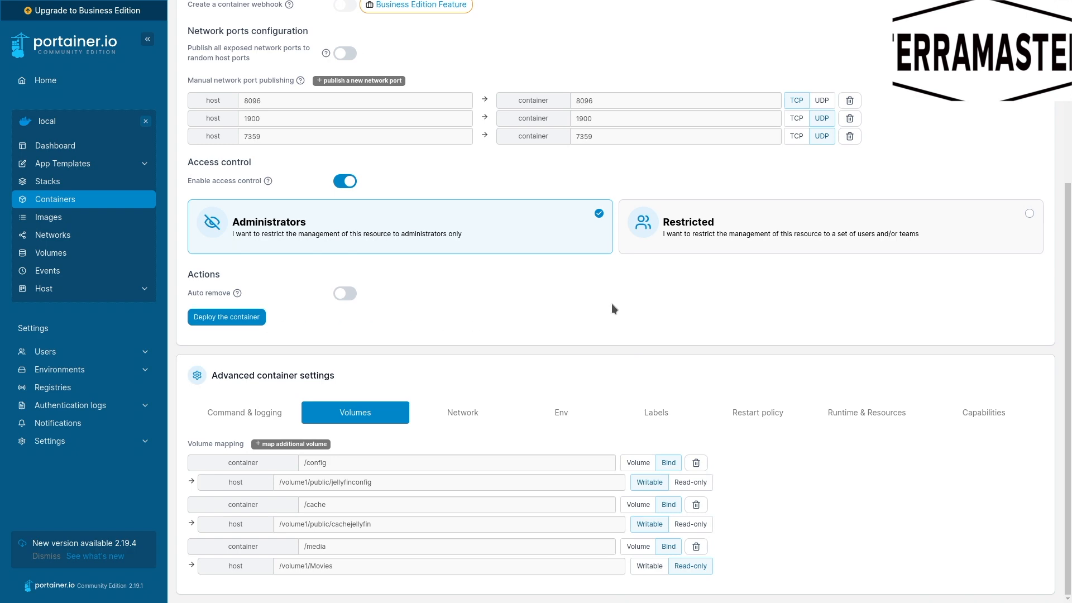
pyautogui.scroll(5, 622, 321)
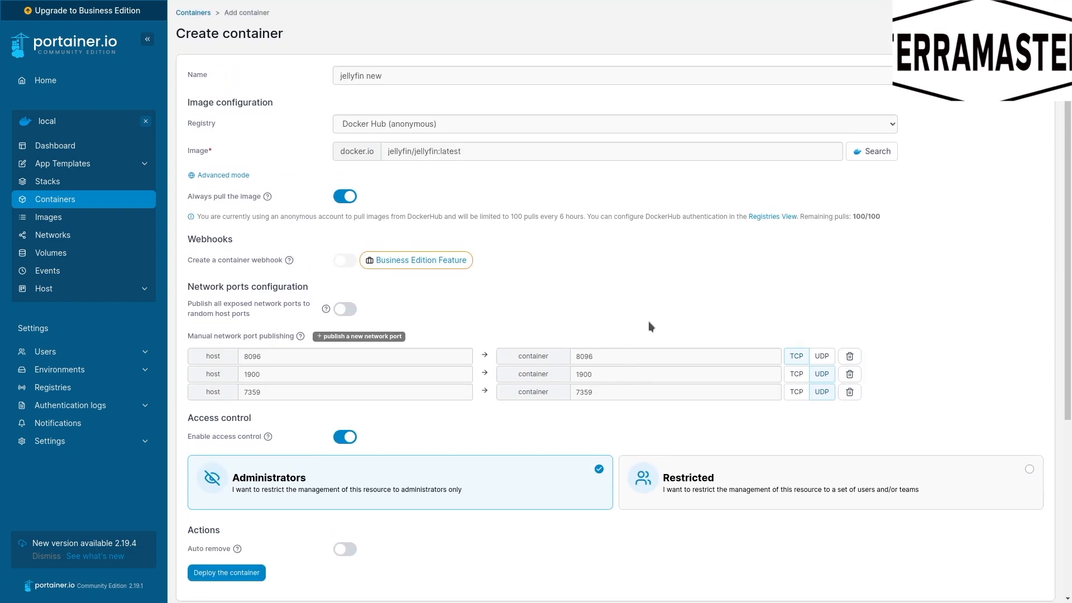